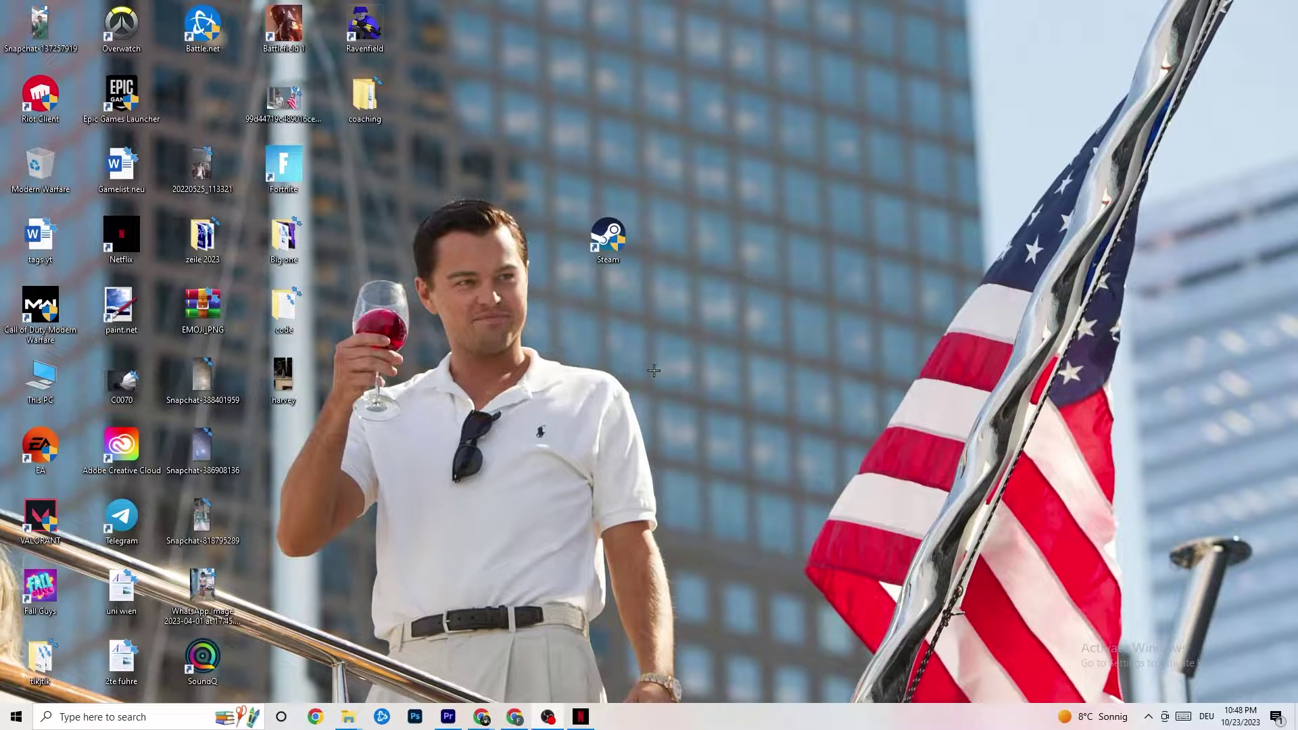
Open the Windows 10 Start menu with its app list and pinned tiles
left_click(18, 720)
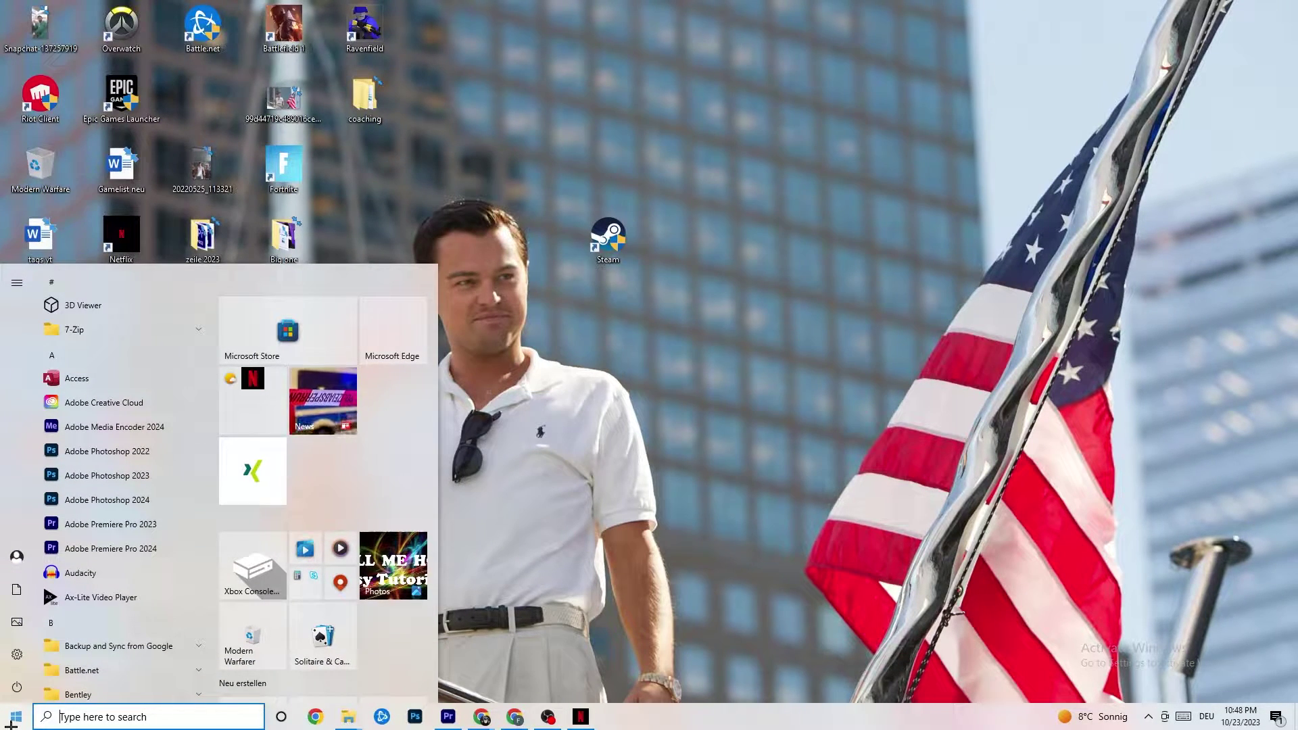
Open Settings and go to the Windows Update page under Update & Security
left_click(17, 654)
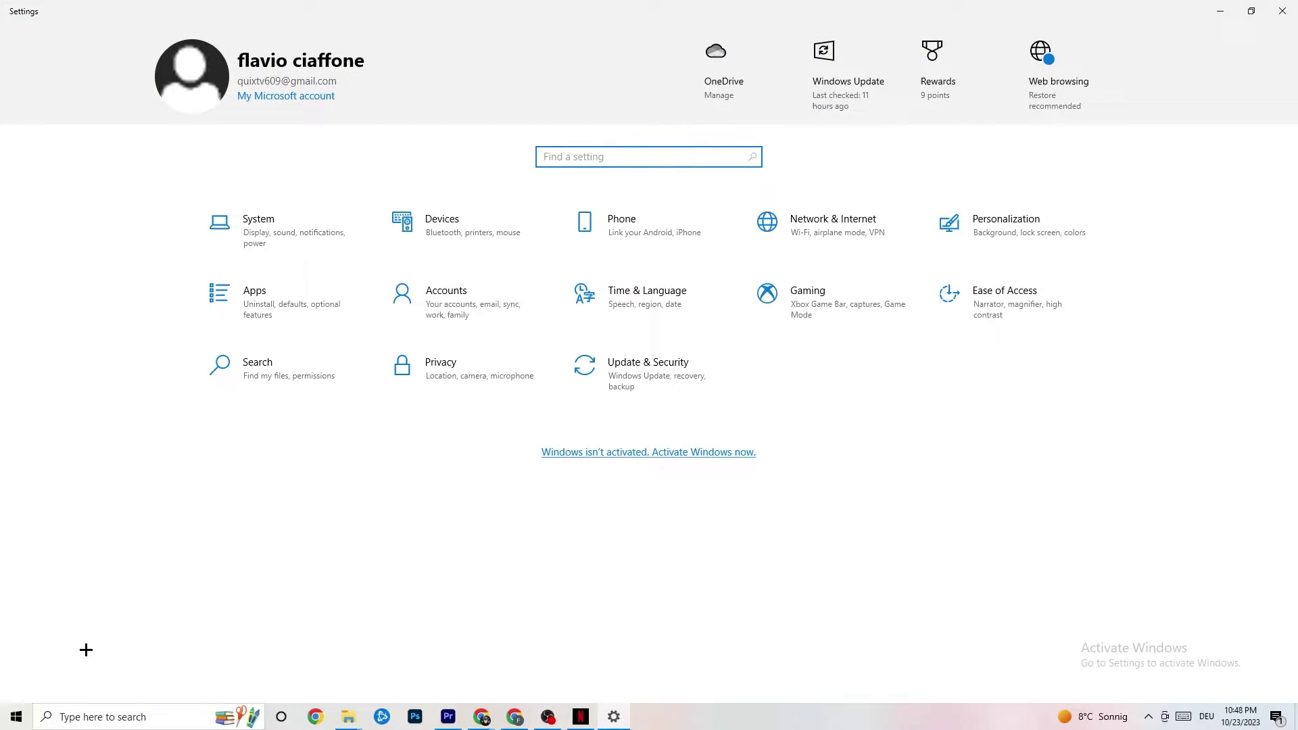
left_click(626, 389)
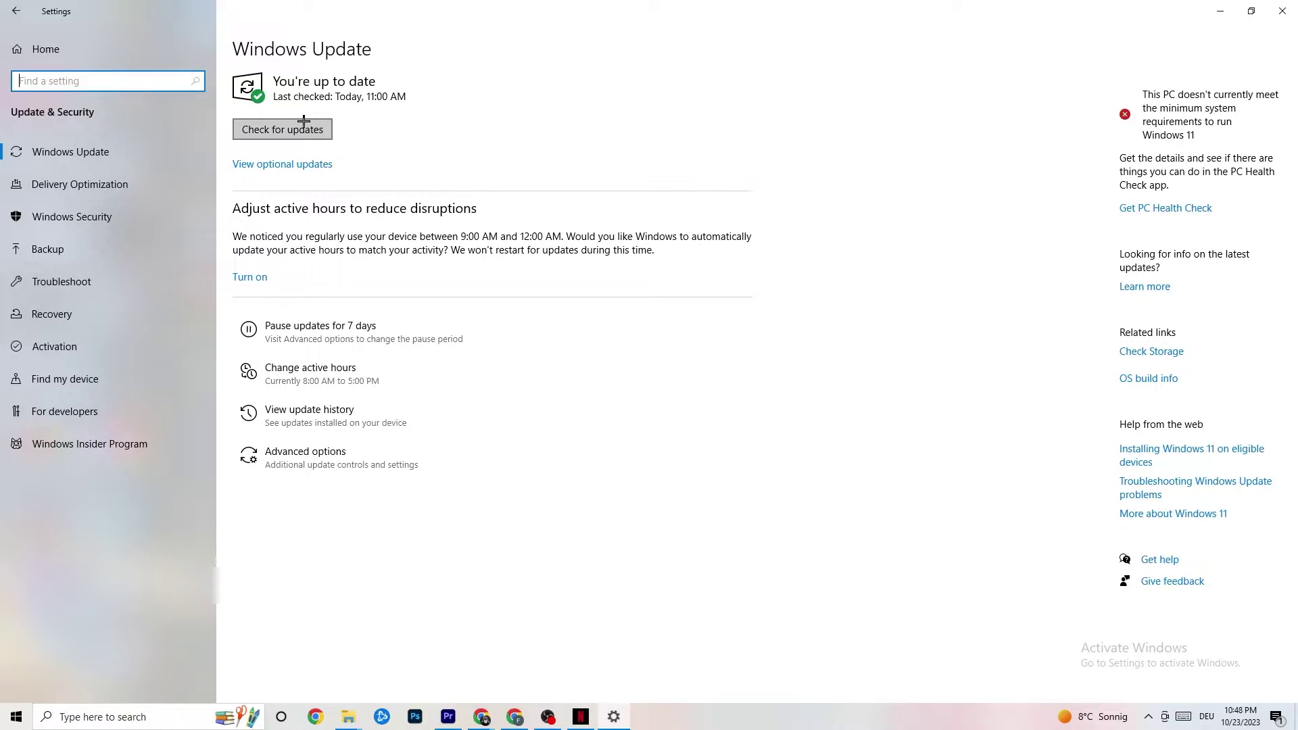
left_click(384, 84)
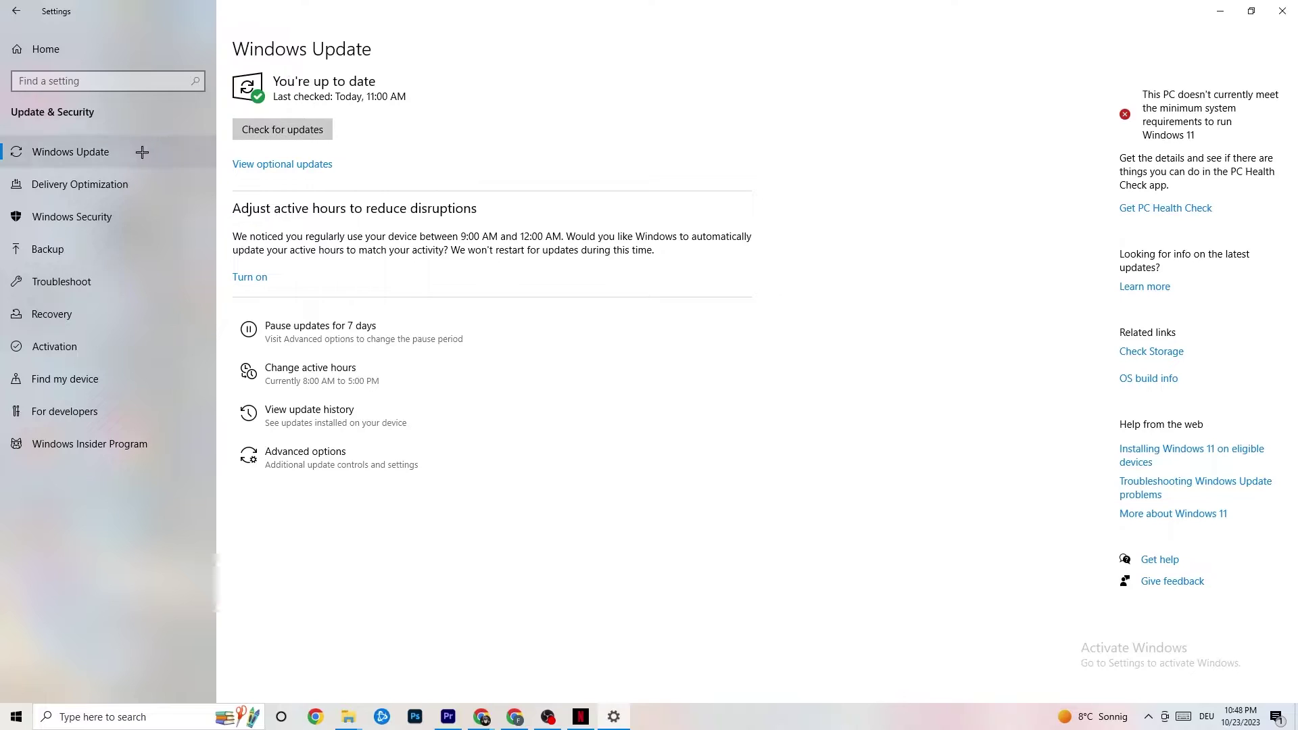
View the Troubleshoot page, then minimize Settings to reveal the desktop
left_click(79, 294)
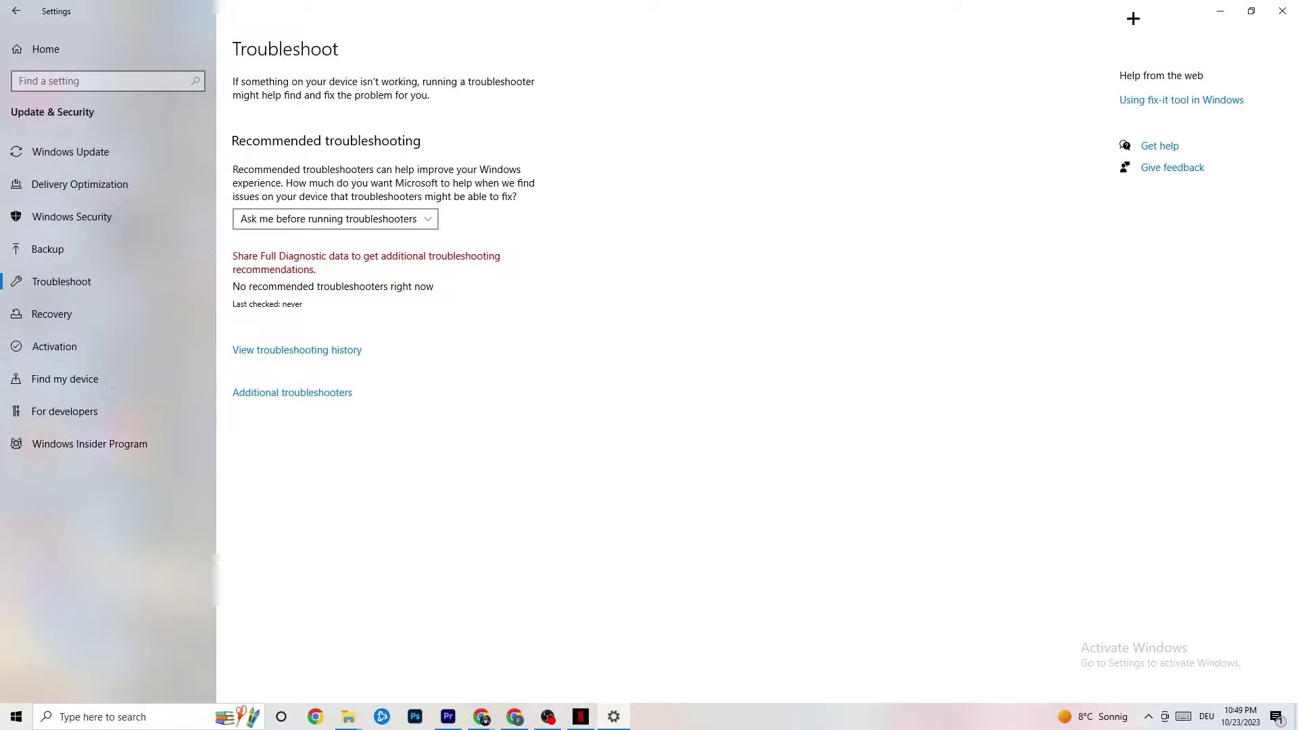
left_click(1220, 10)
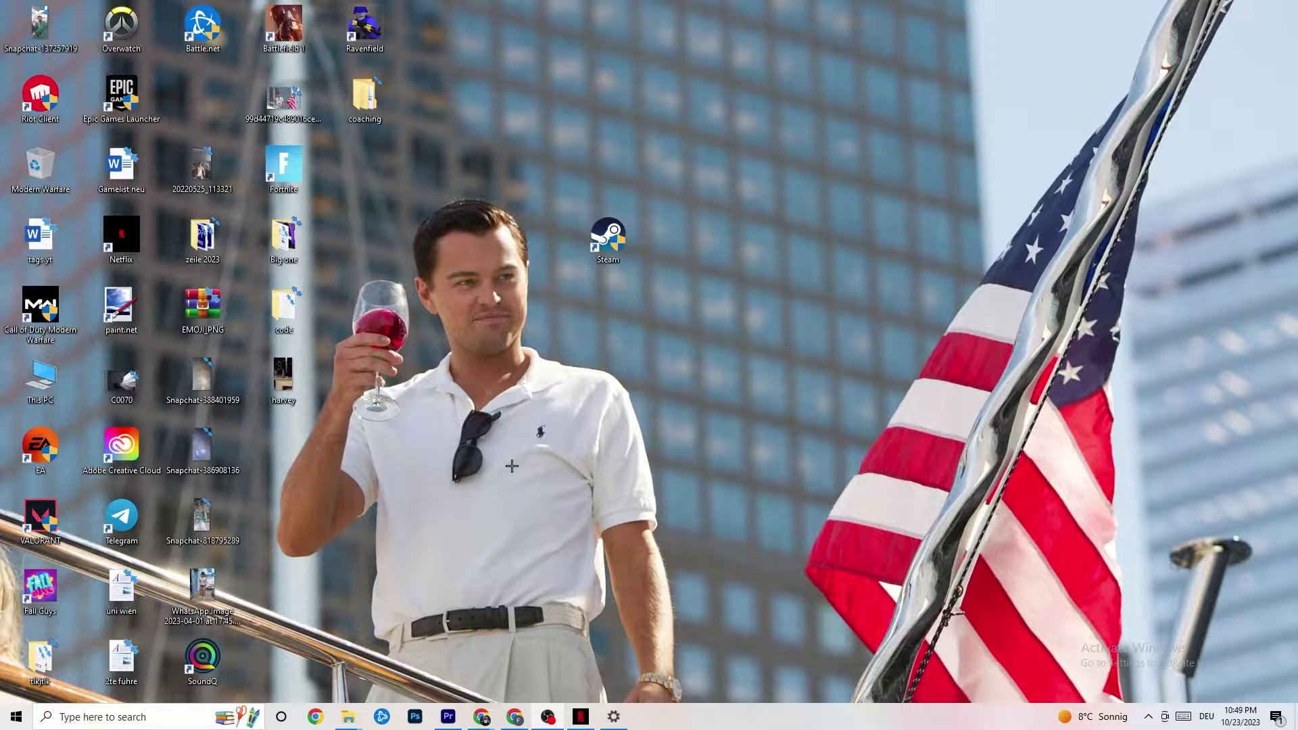
left_click_drag(607, 238, 647, 306)
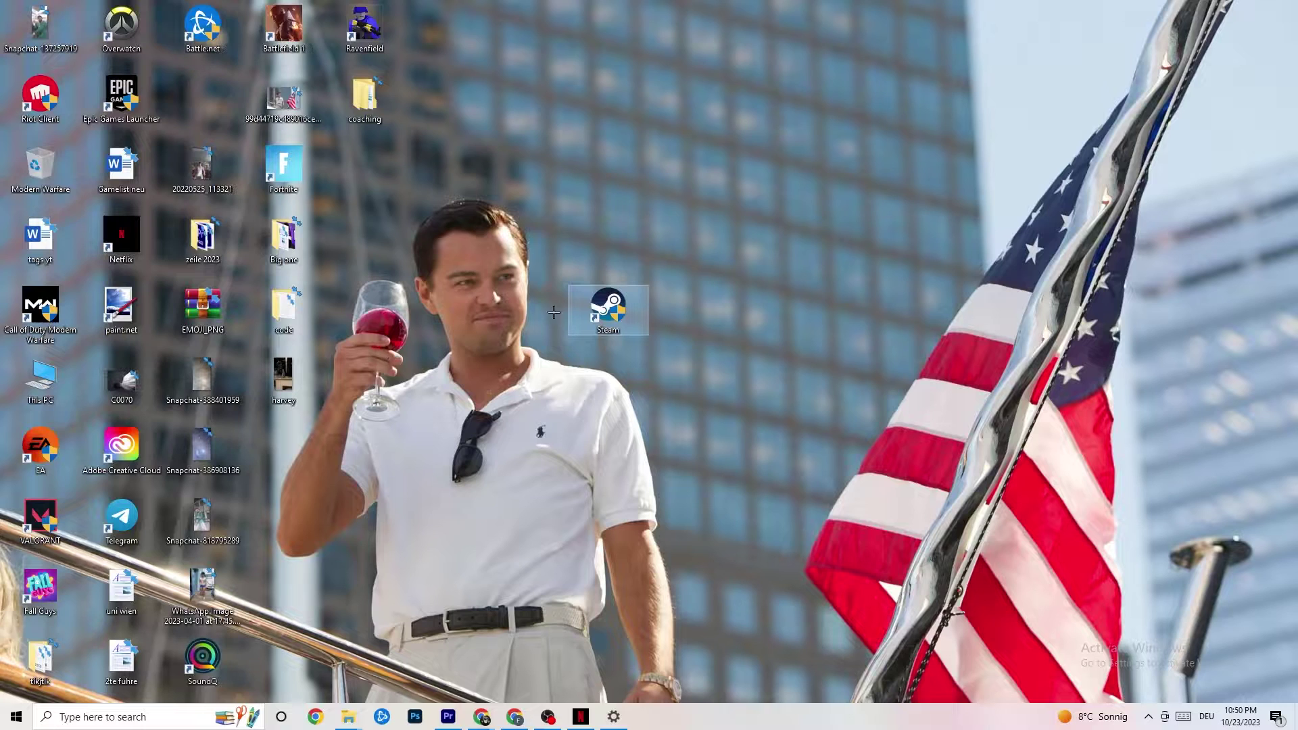
right_click(615, 308)
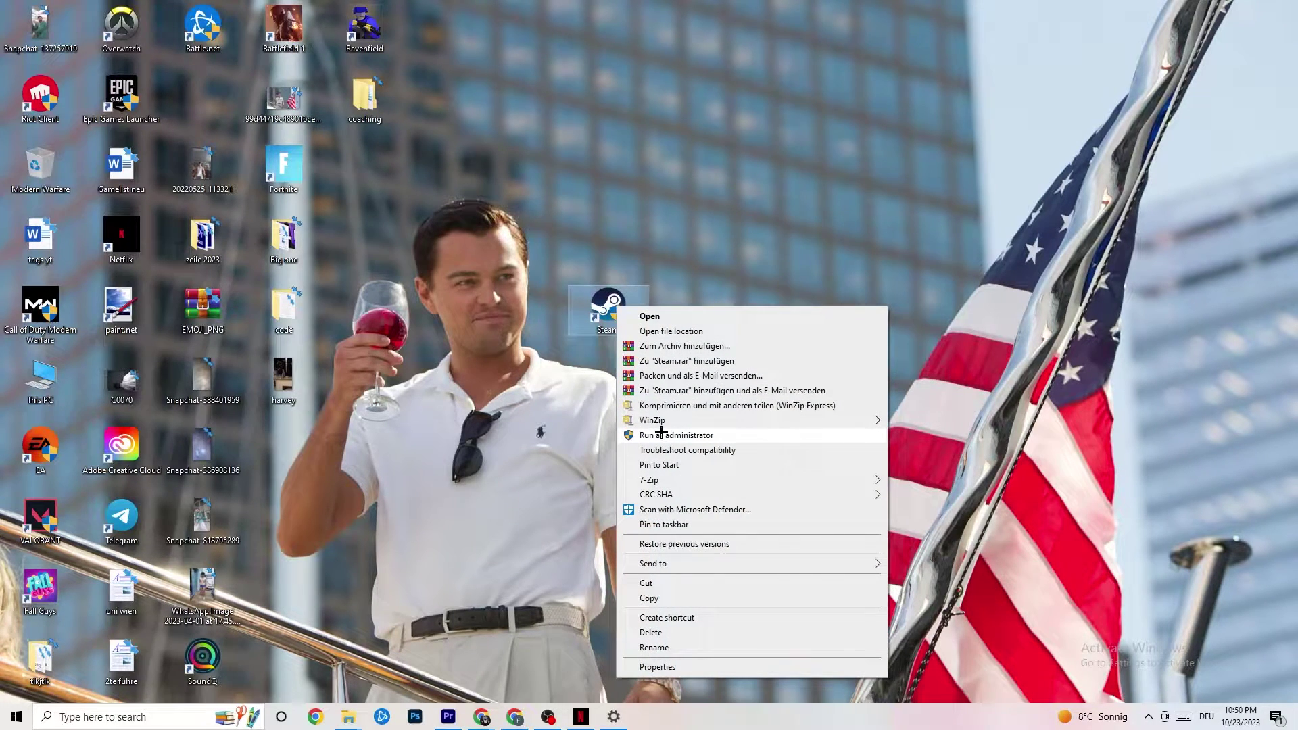
left_click(484, 395)
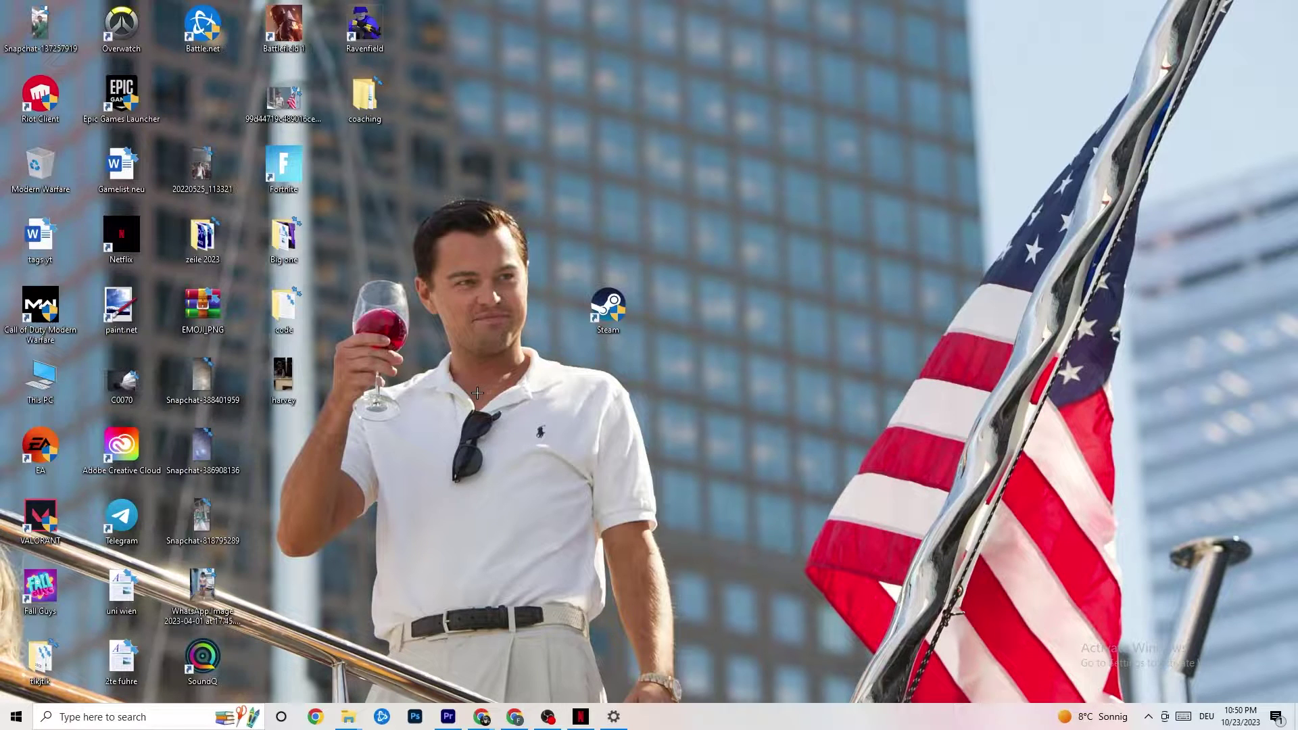
left_click_drag(596, 303, 596, 232)
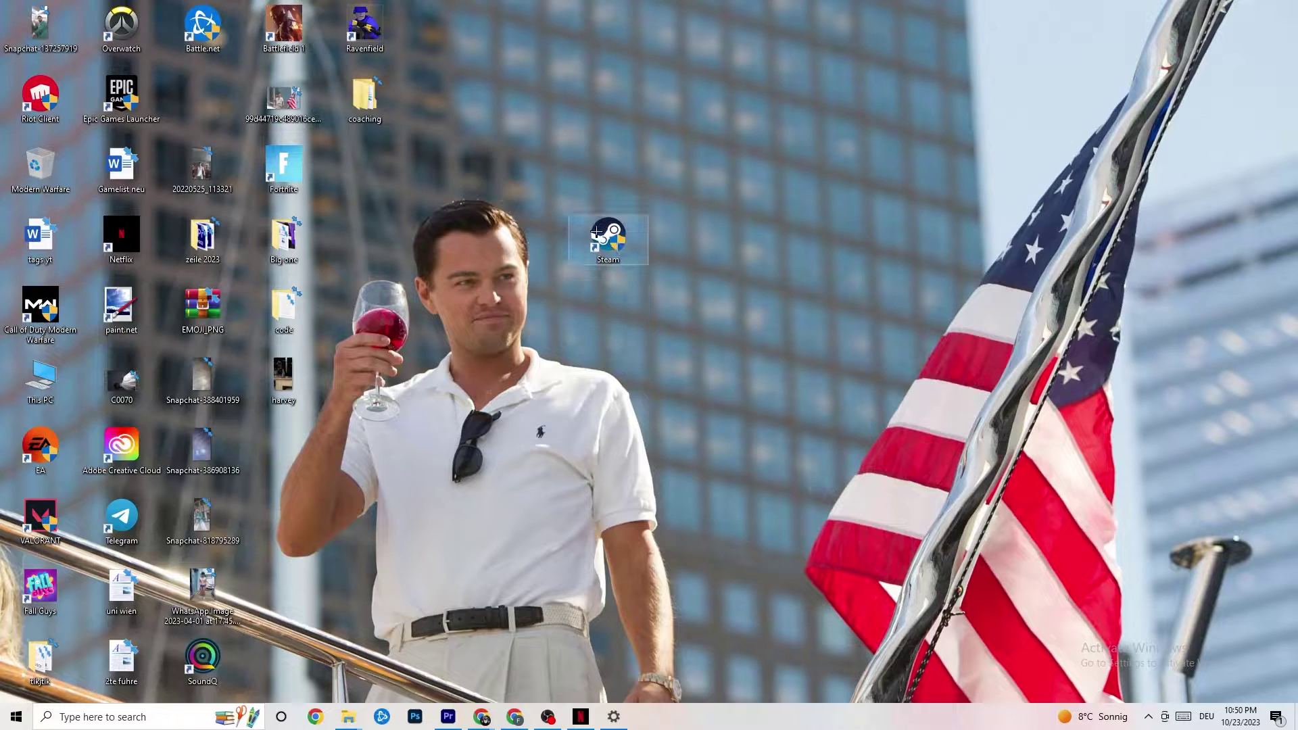
right_click(596, 231)
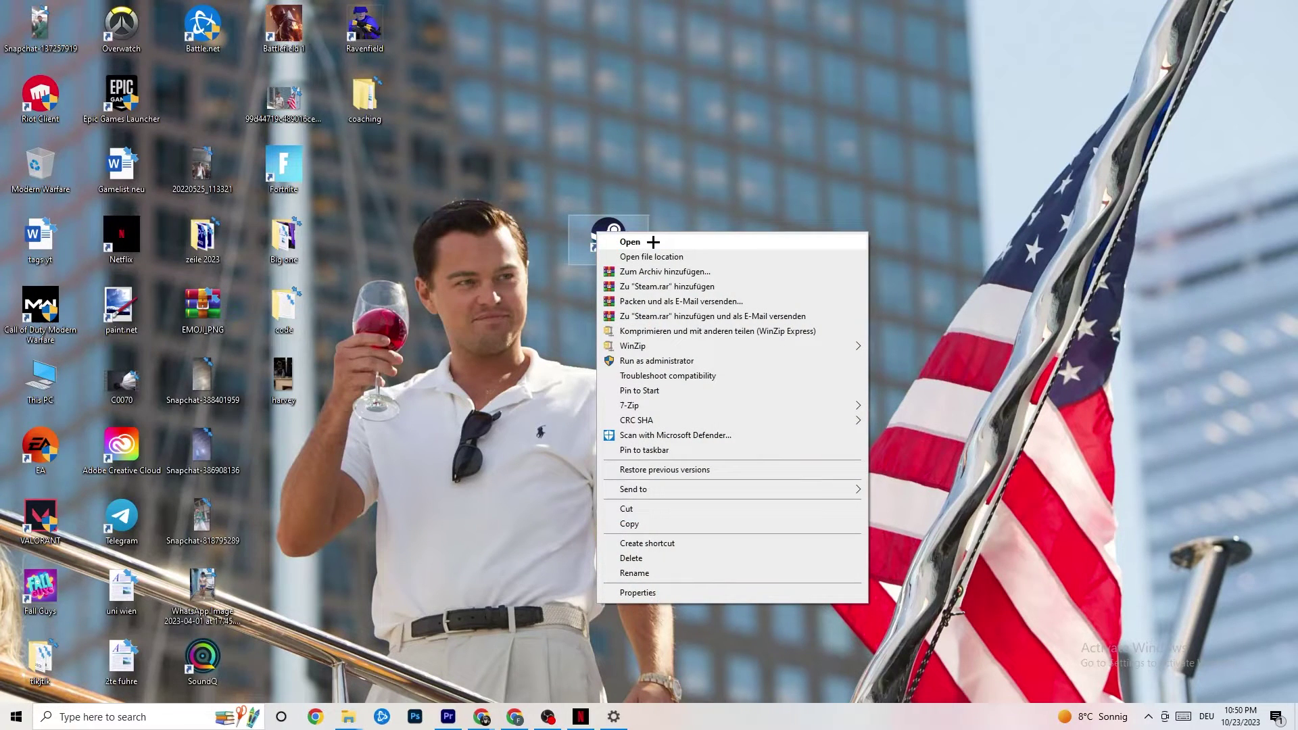
Set the Steam shortcut to Windows 8 compatibility mode and run it as administrator
left_click(639, 592)
left_click_drag(703, 246, 631, 116)
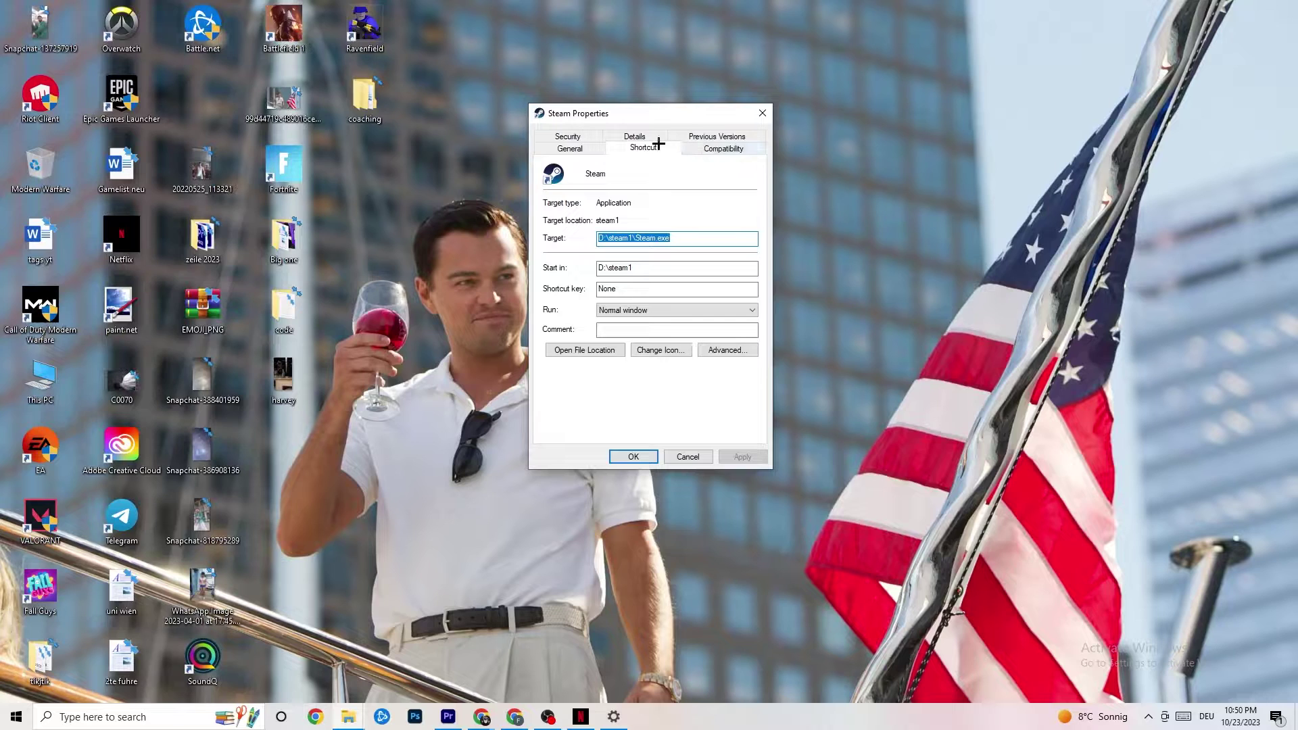
left_click(718, 148)
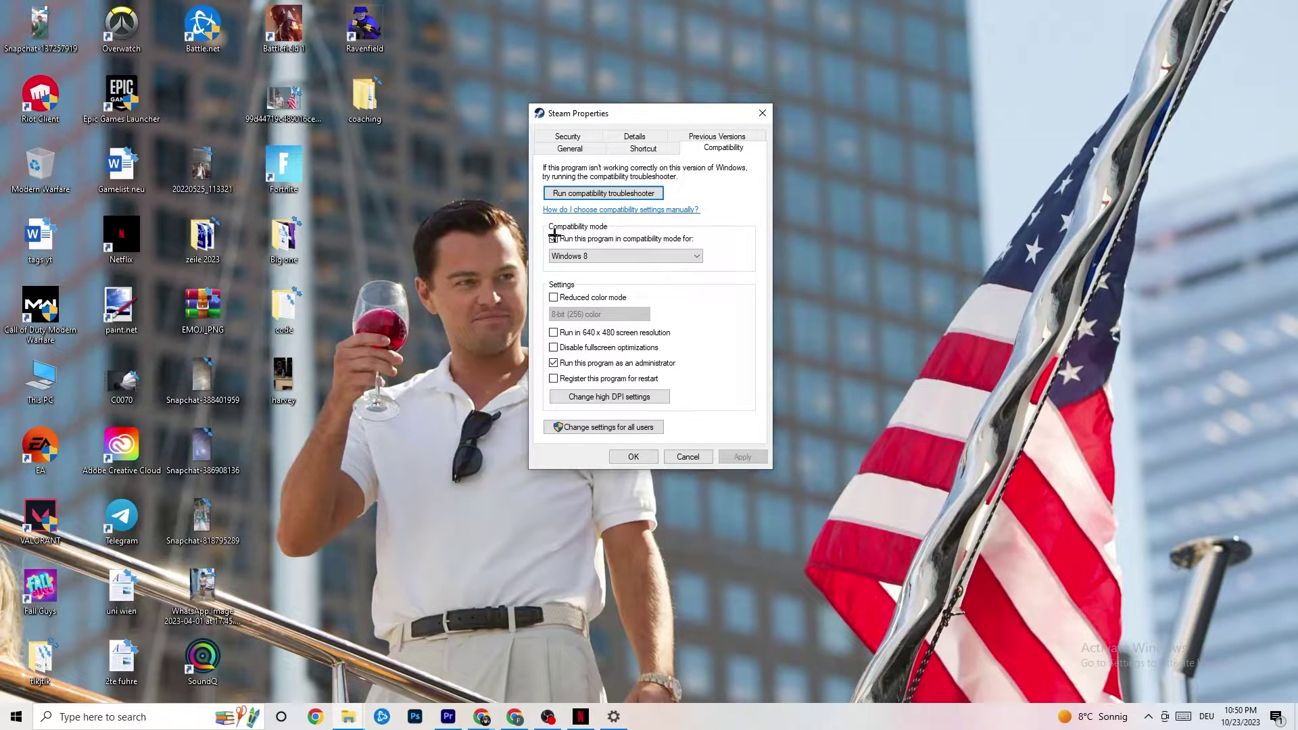
left_click(657, 254)
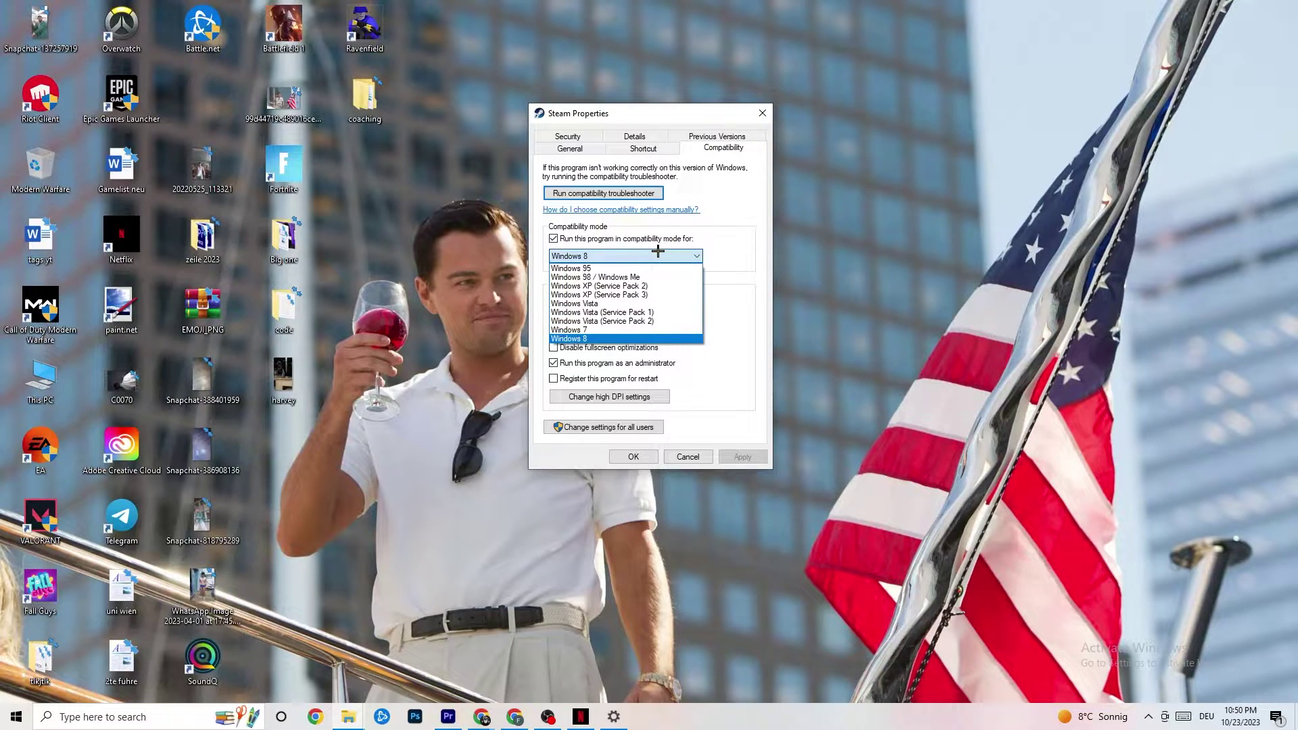
left_click(698, 320)
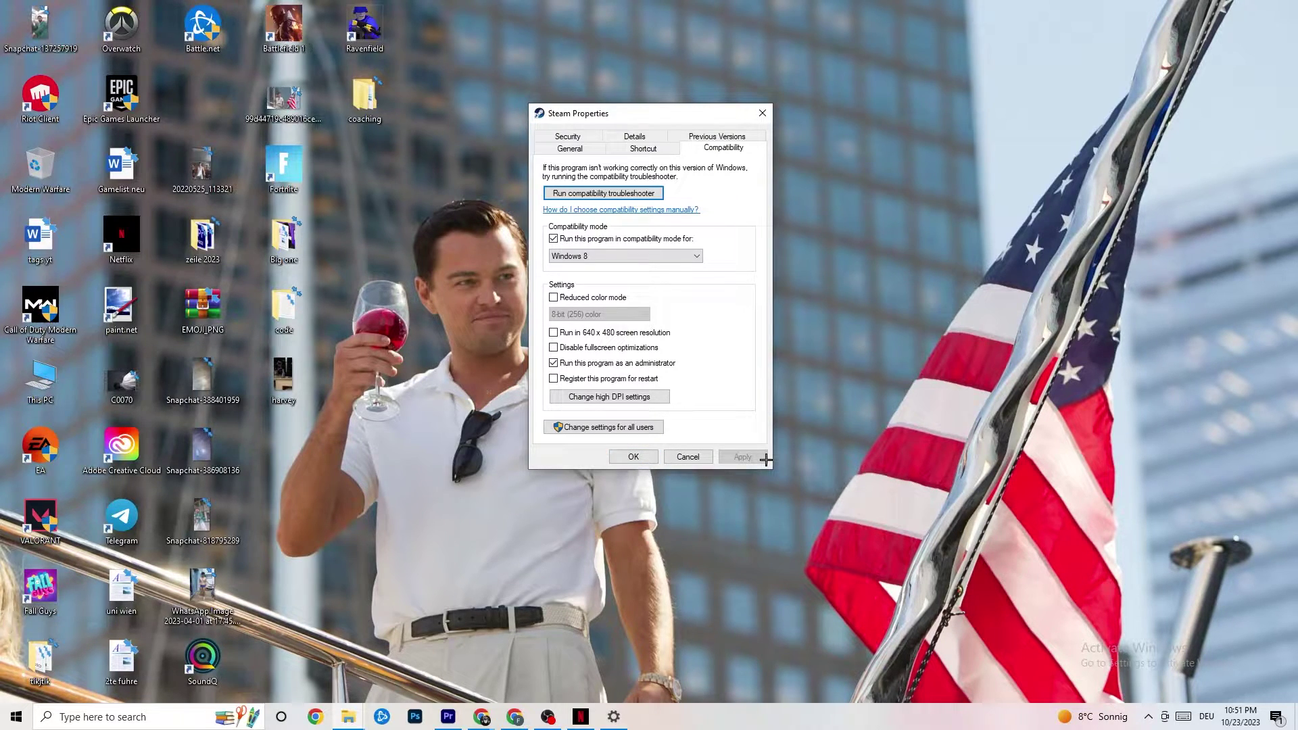
left_click(633, 457)
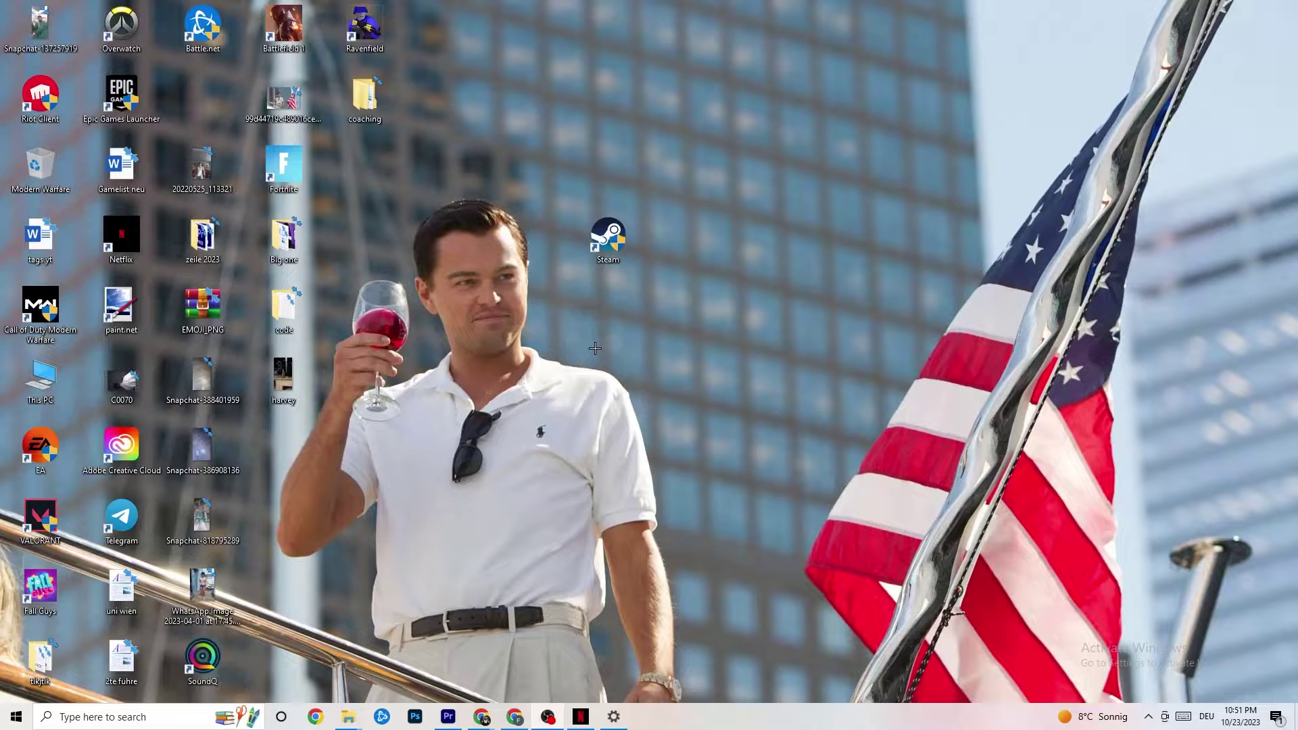
Bring up and dismiss the Steam shortcut's context menu, then reopen the Start menu
left_click(600, 260)
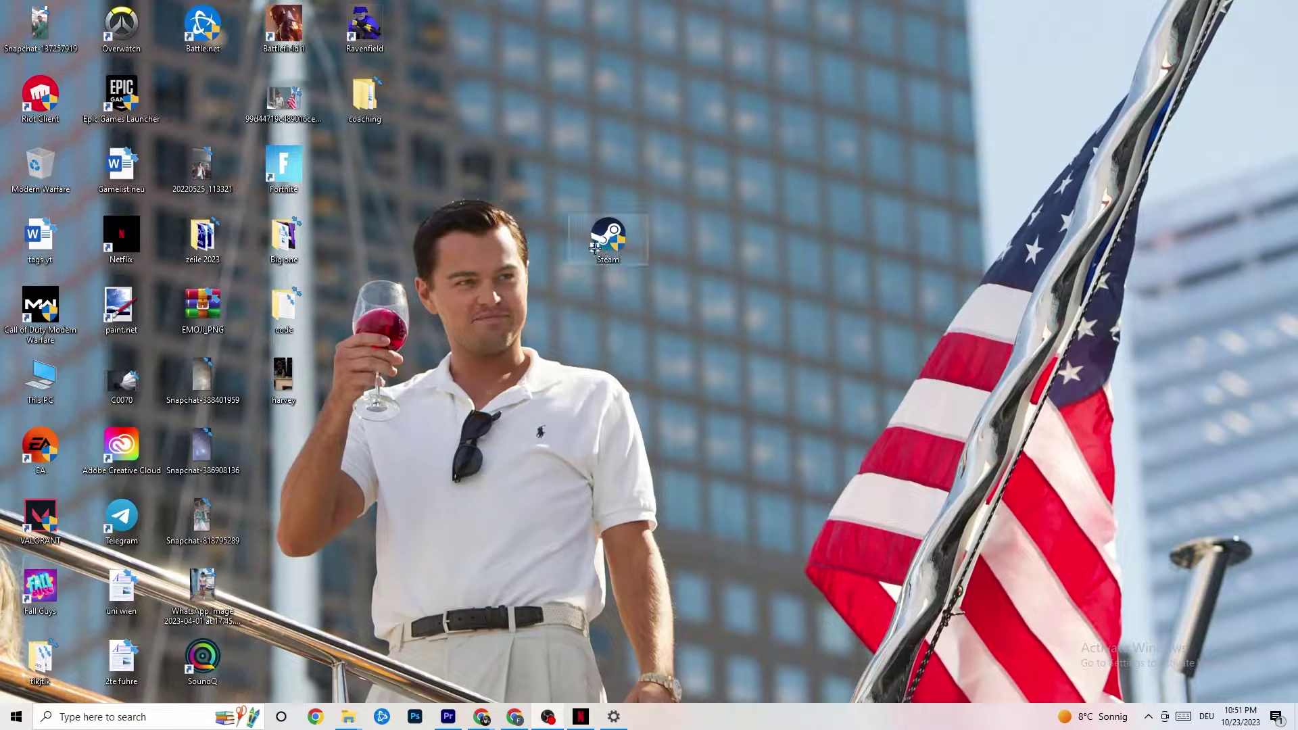
right_click(585, 241)
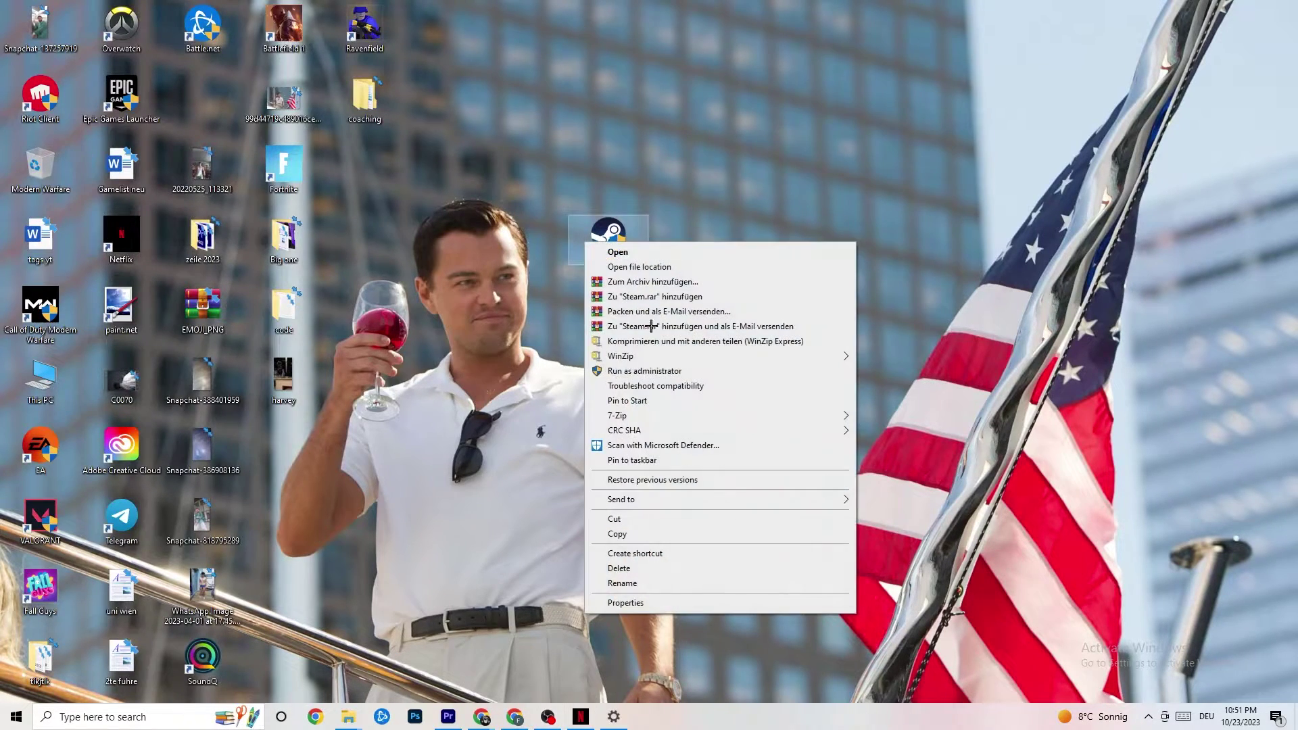
left_click(471, 369)
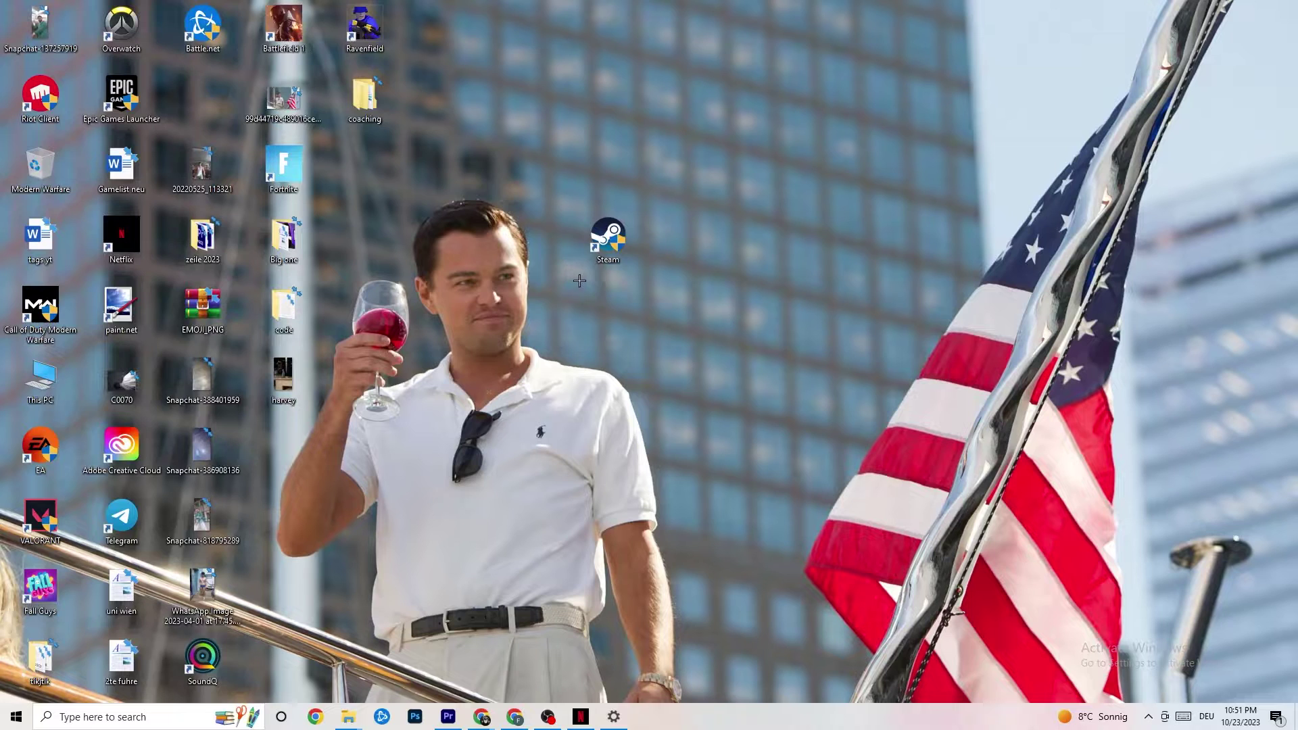
left_click(16, 717)
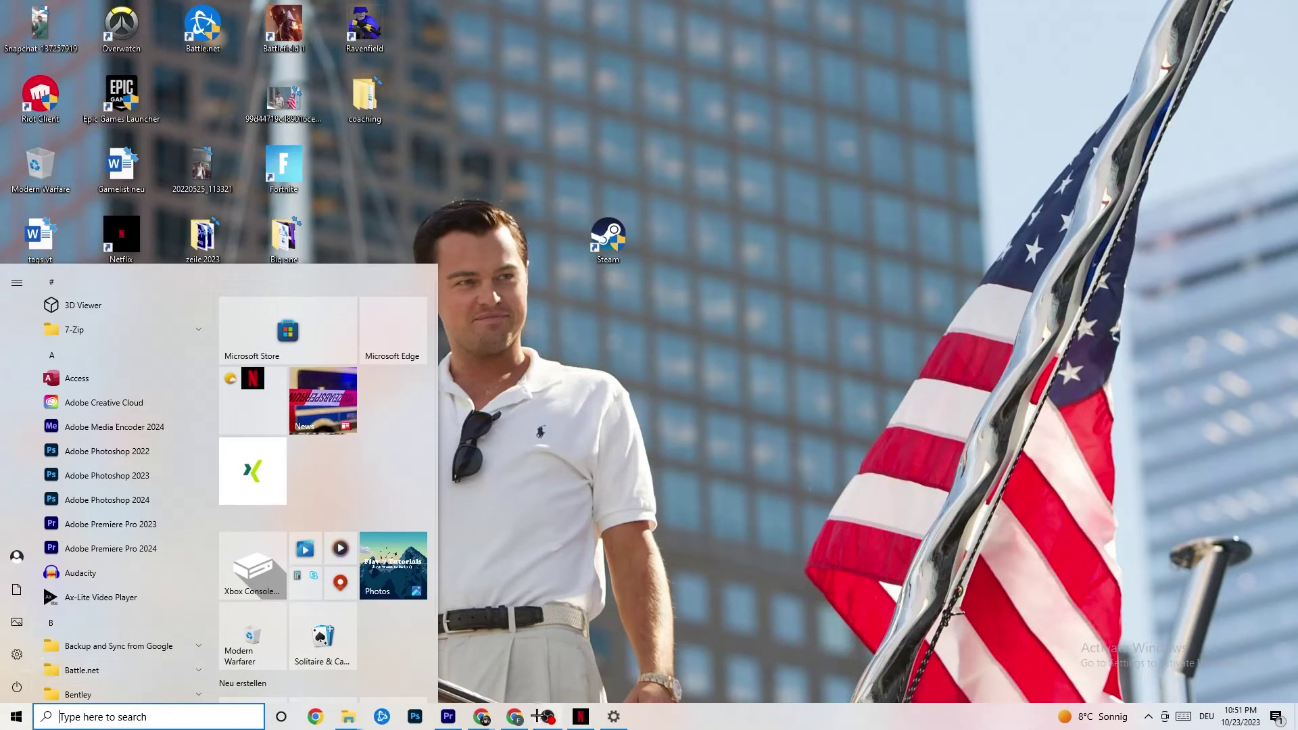
In System > Display, keep 1920 × 1080 at 100% scaling, then view Power & sleep
left_click(613, 717)
left_click(4, 6)
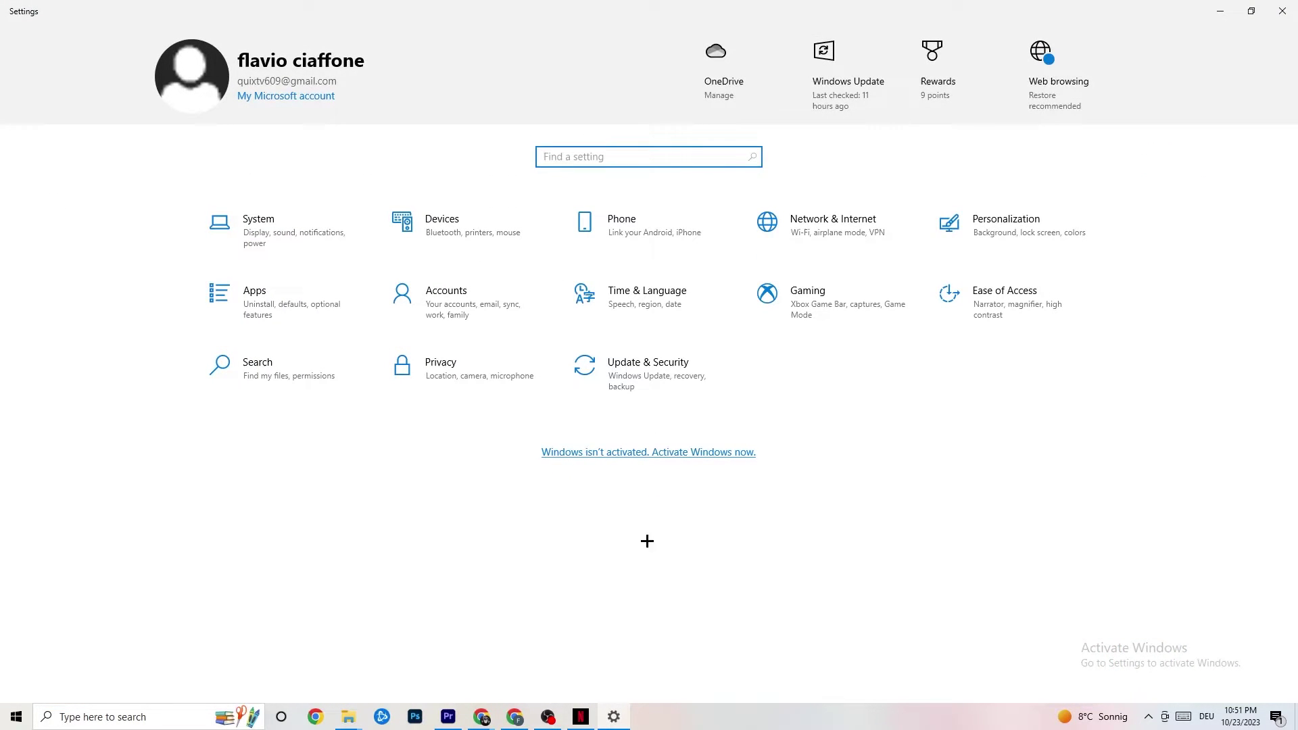
left_click(304, 245)
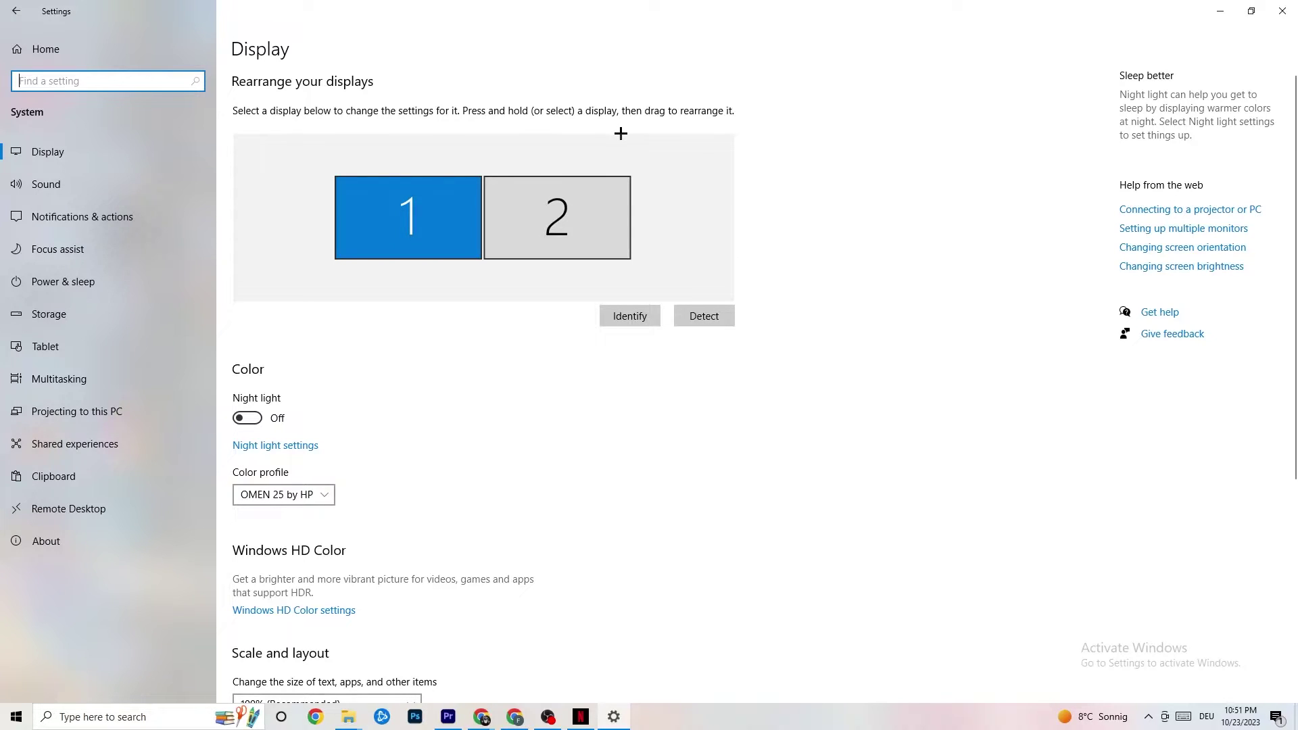
scroll(340, 303, "down", 5)
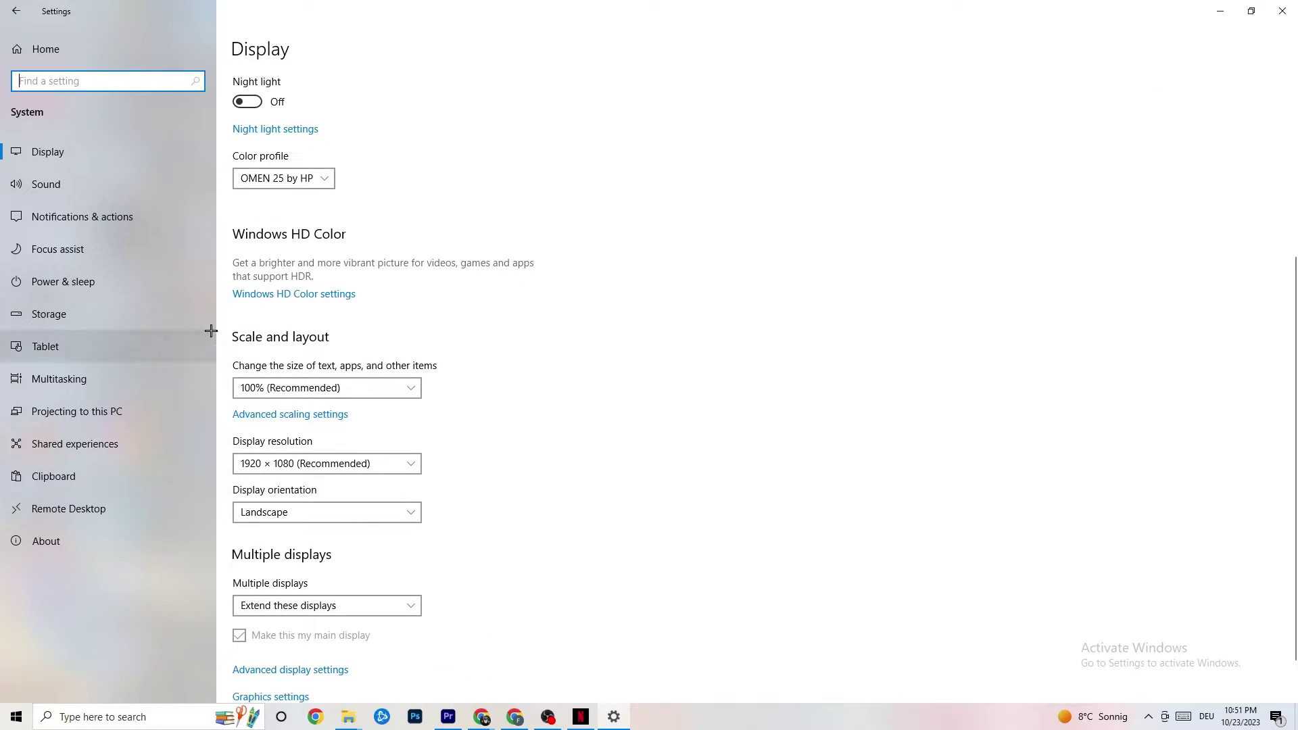
left_click(334, 336)
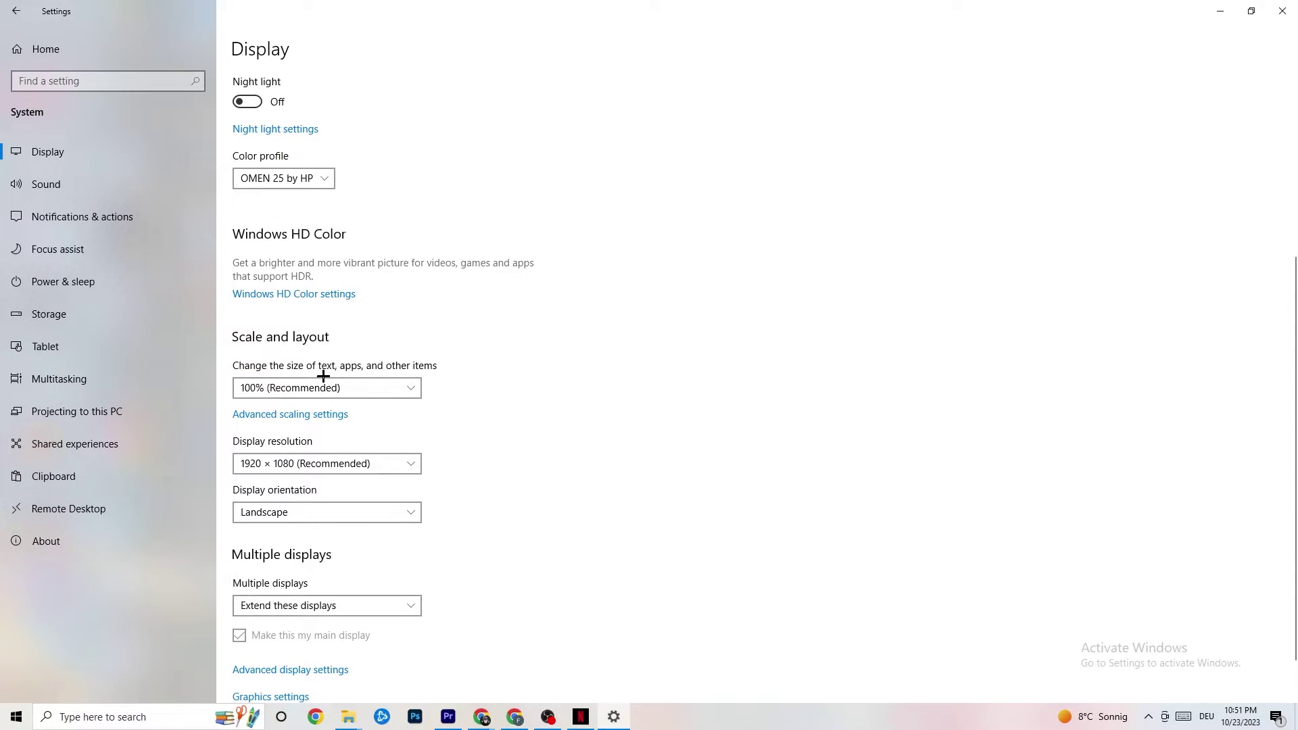
left_click(401, 380)
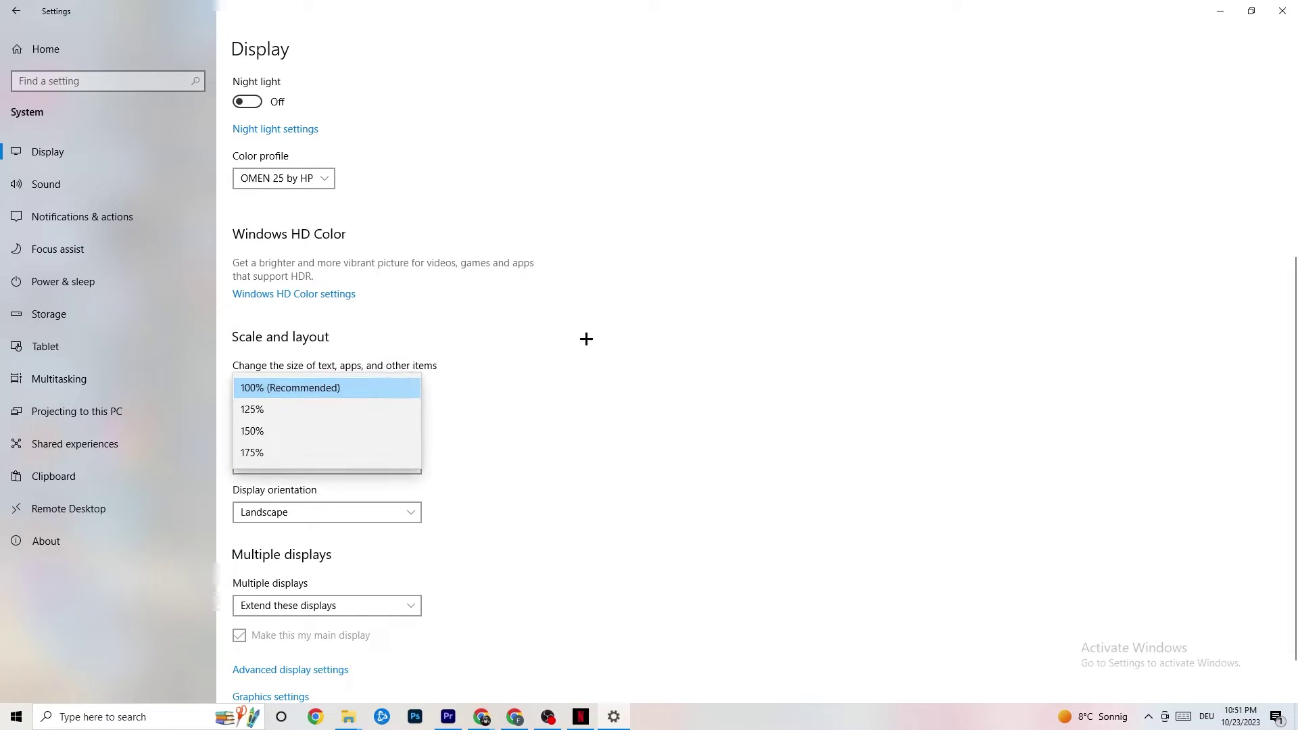
left_click(589, 331)
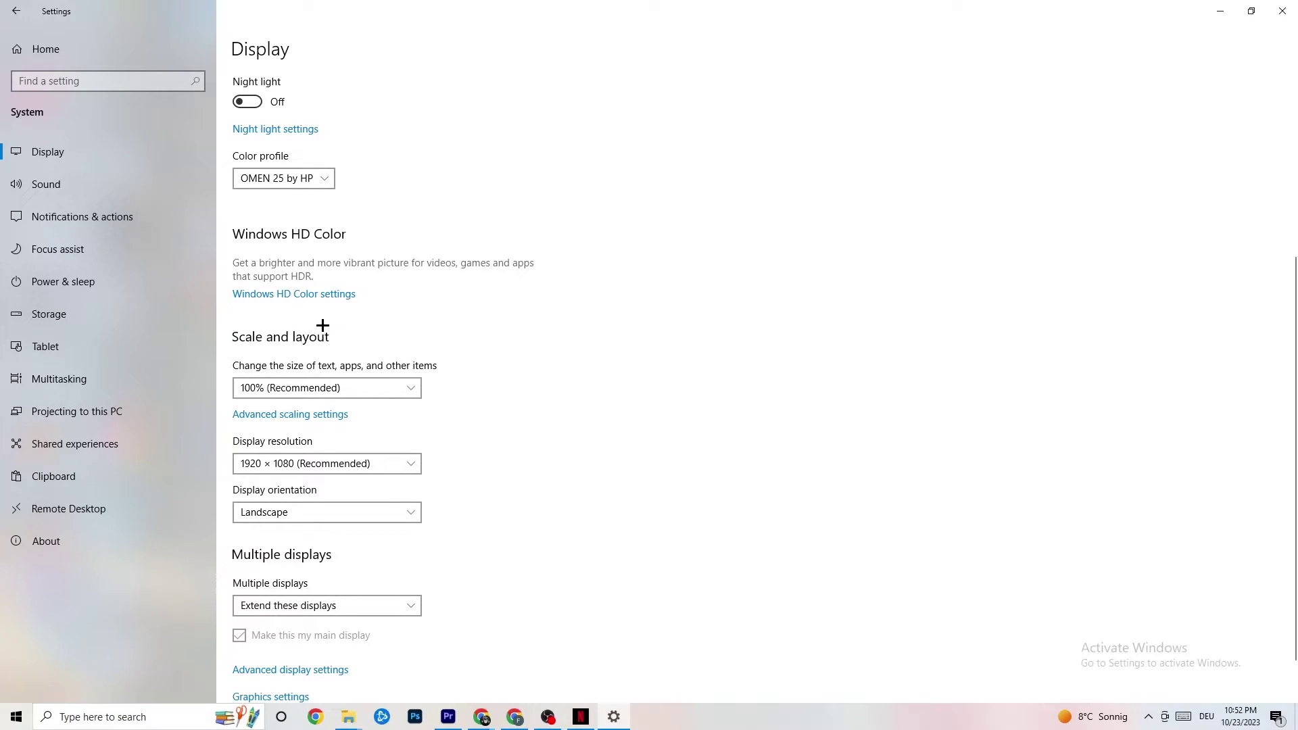
left_click(86, 280)
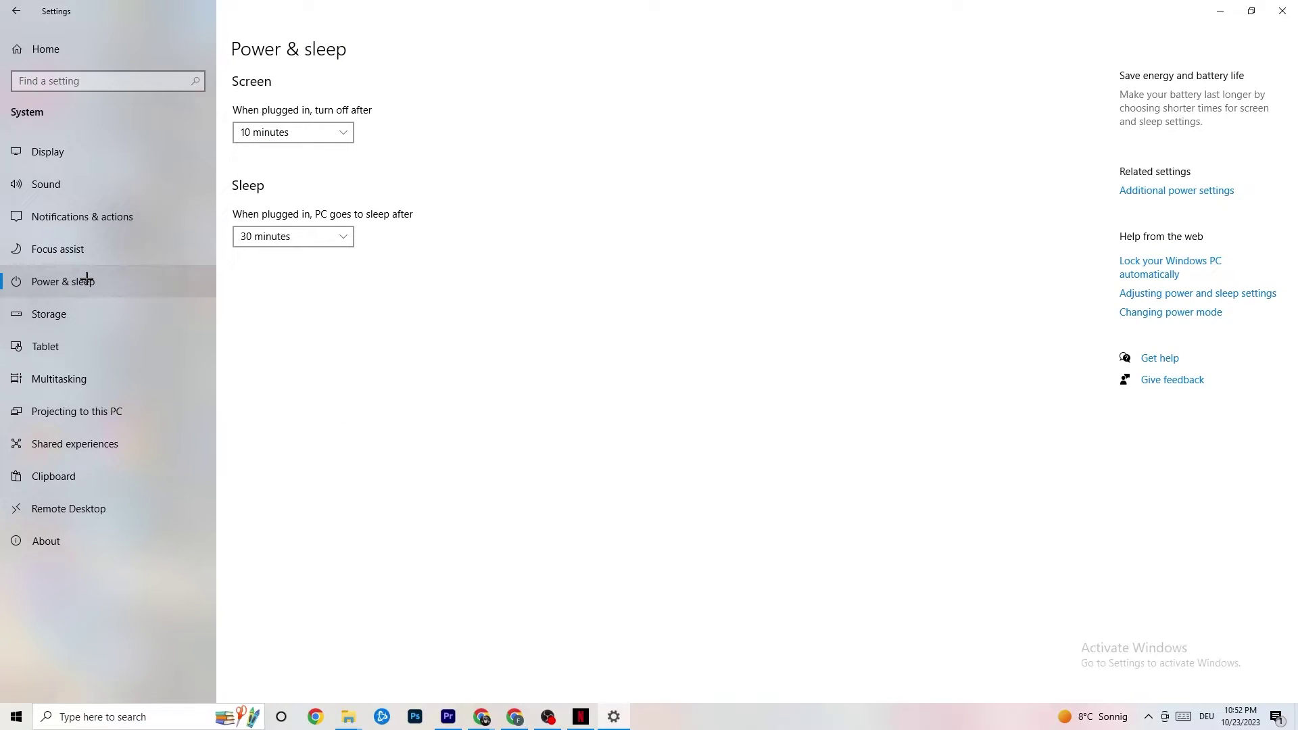
Review the power plans, leaving Balanced active, then view Storage for drive C:
left_click(1187, 191)
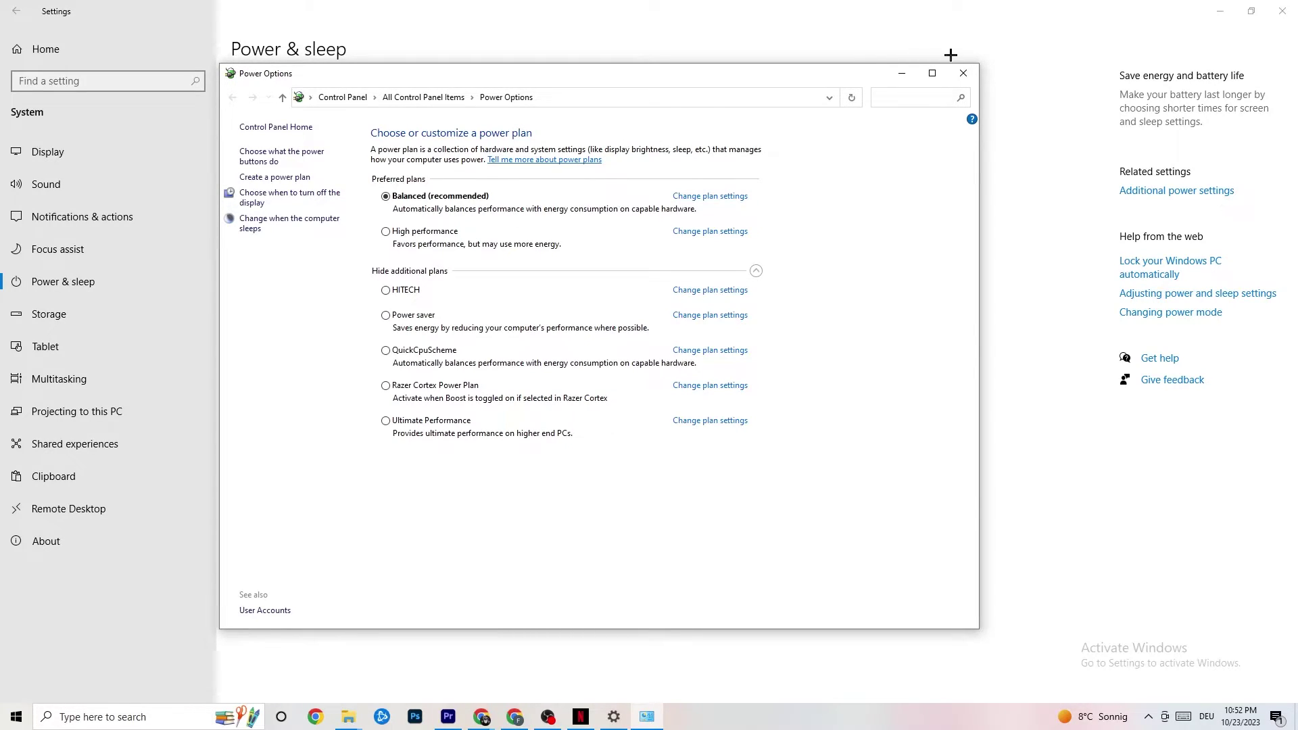
left_click(961, 76)
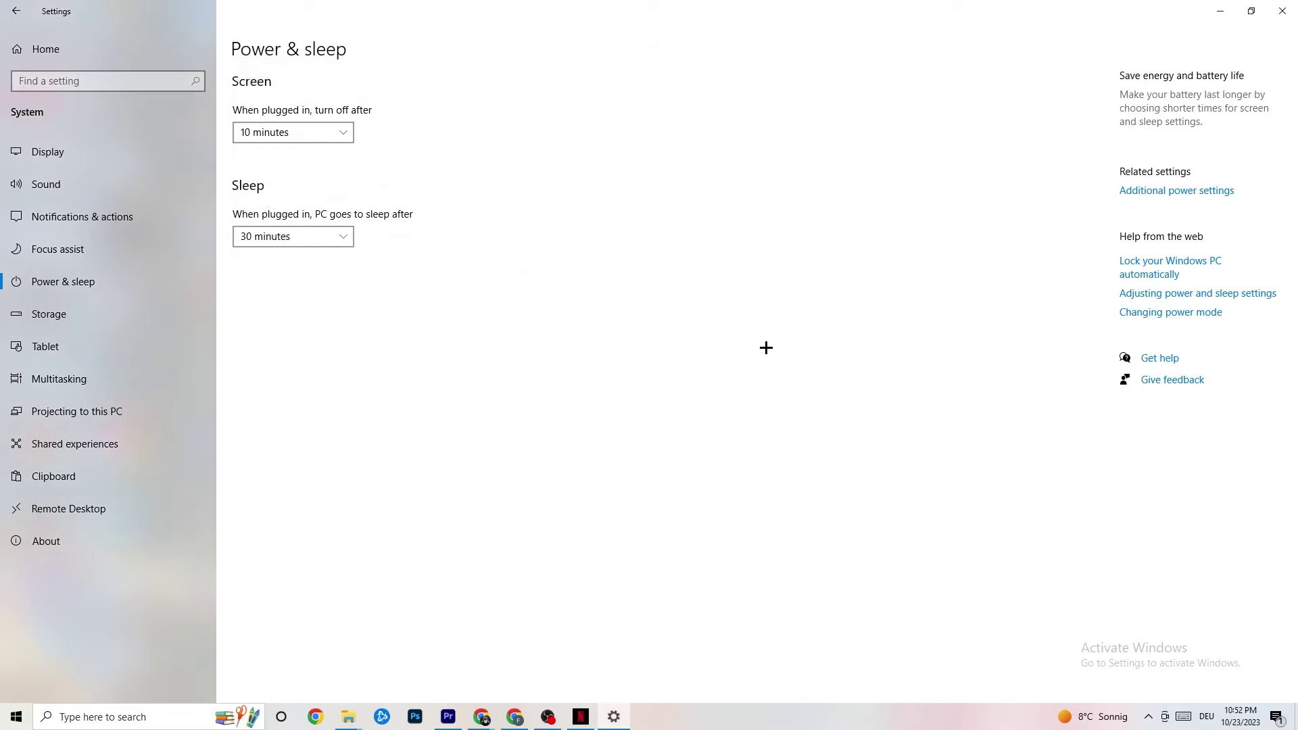
left_click(79, 322)
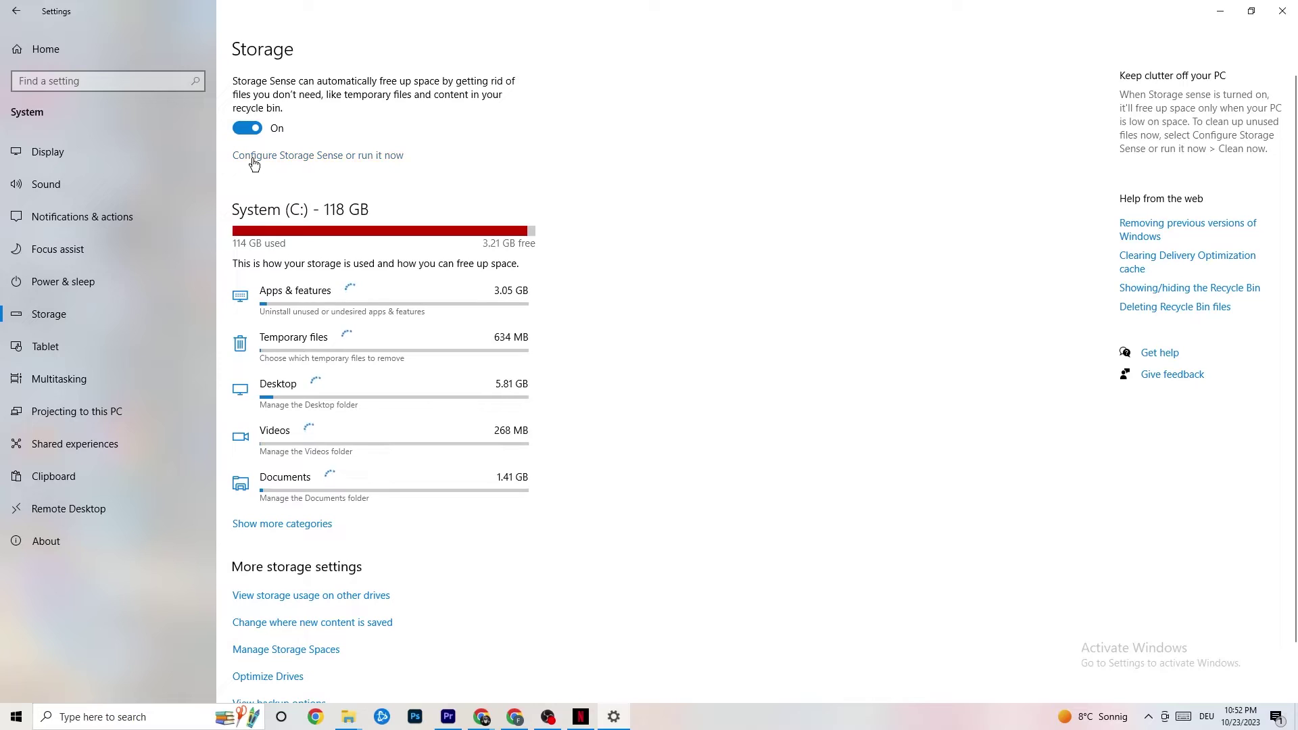
Keep Storage Sense running every week with a 14-day recycle bin period, then return home
left_click(356, 155)
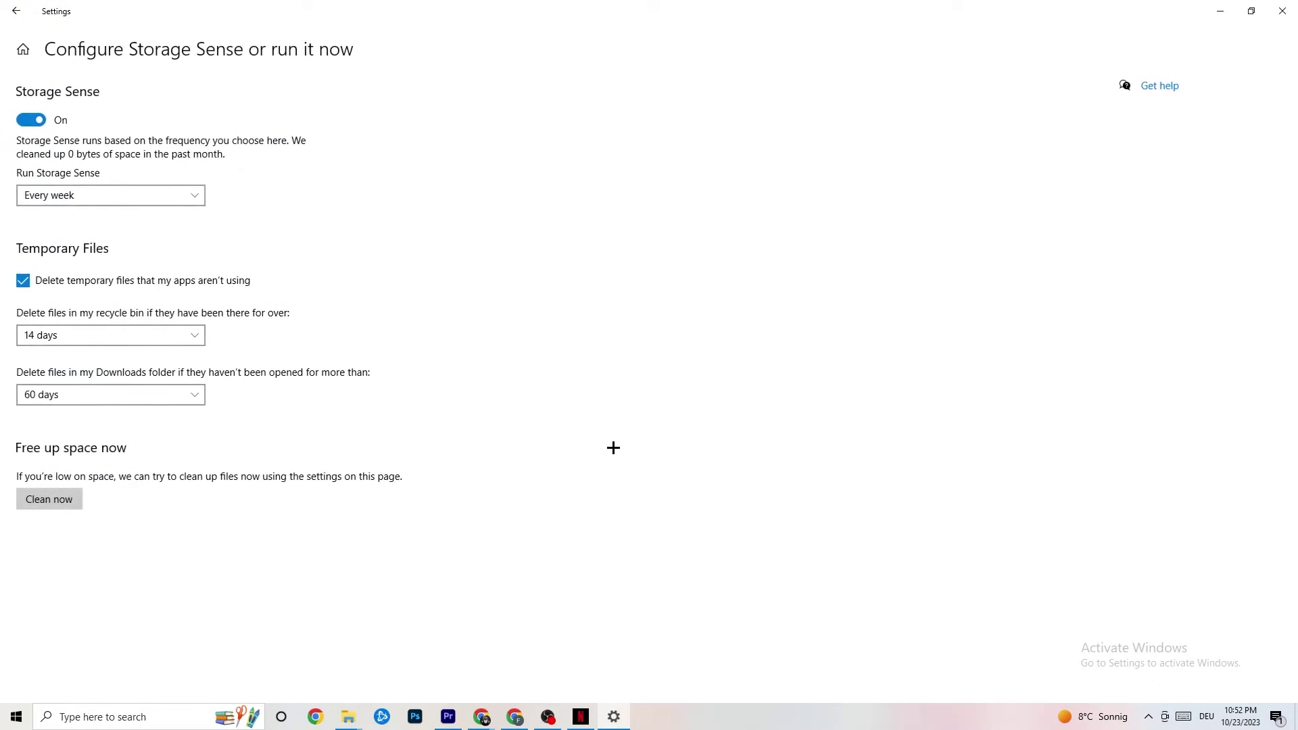
left_click(151, 192)
left_click(534, 255)
left_click(104, 194)
left_click(437, 109)
left_click(137, 338)
left_click(538, 286)
left_click(16, 12)
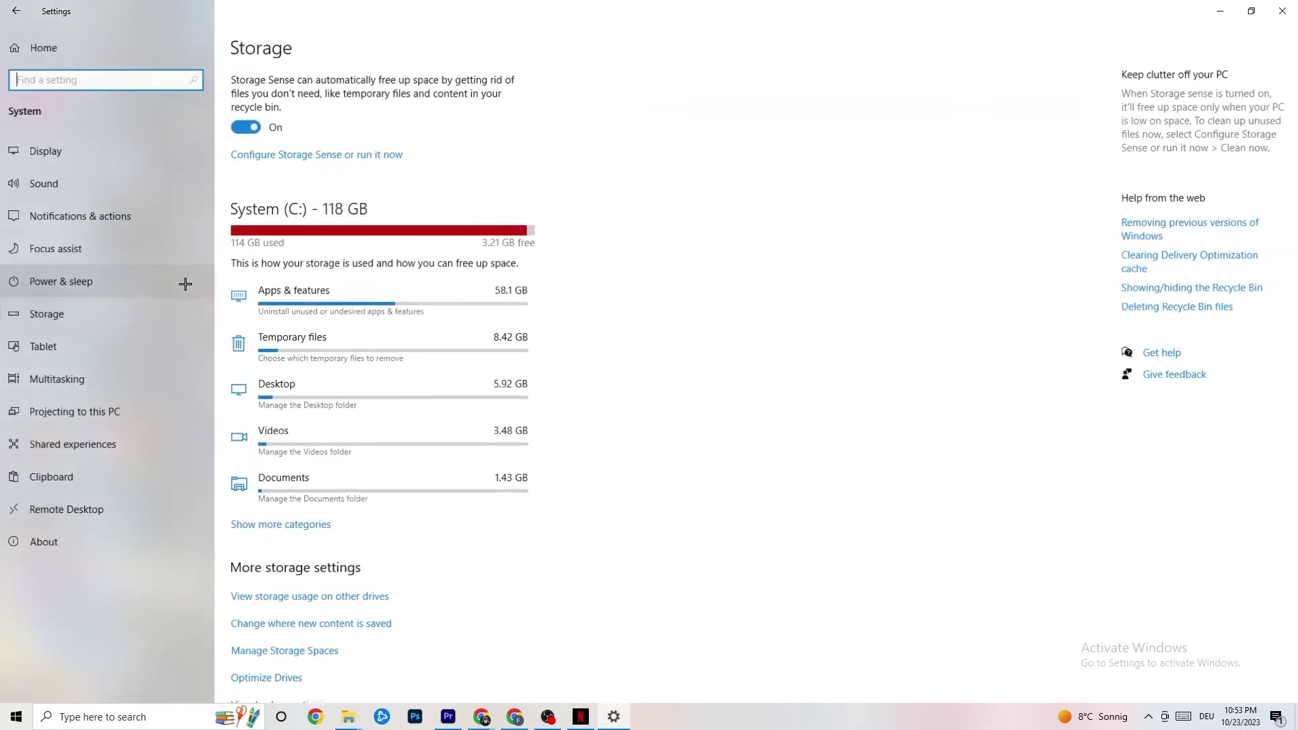
left_click(14, 11)
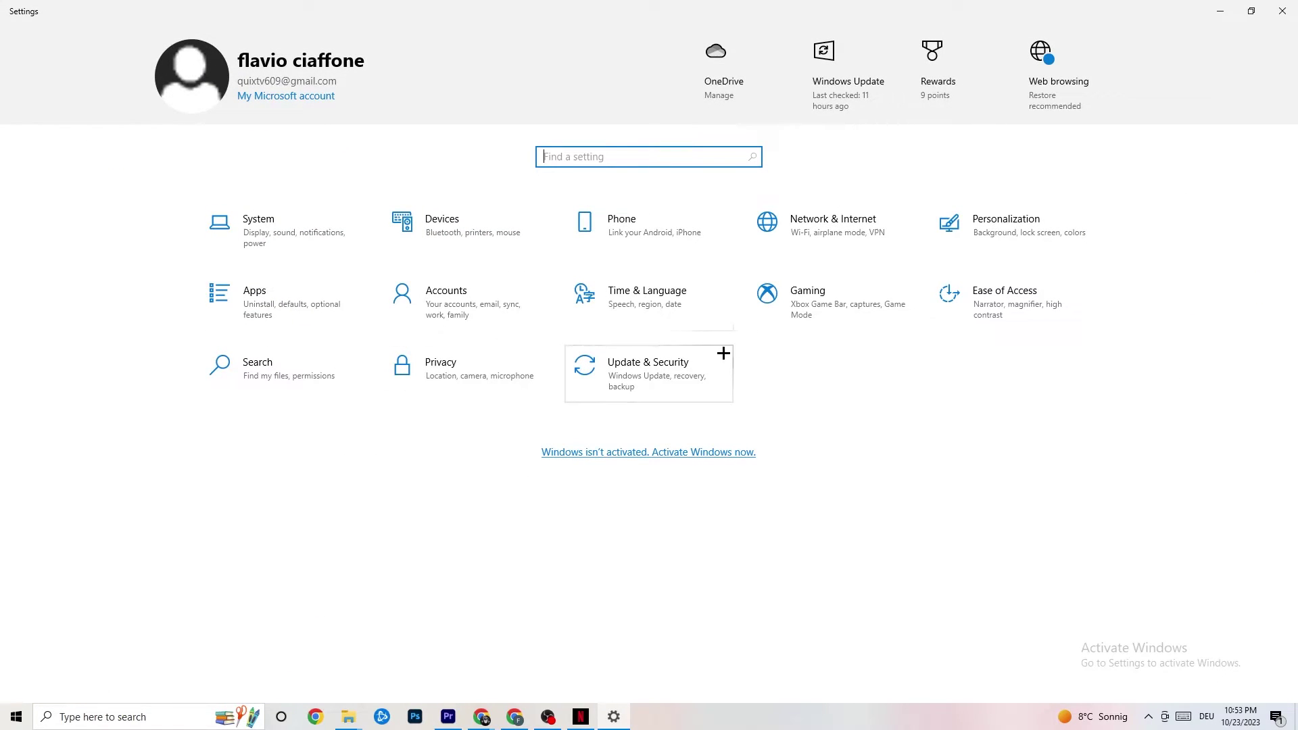
Check Xbox Game Bar is off in Gaming, then view Captures with background recording off
left_click(835, 310)
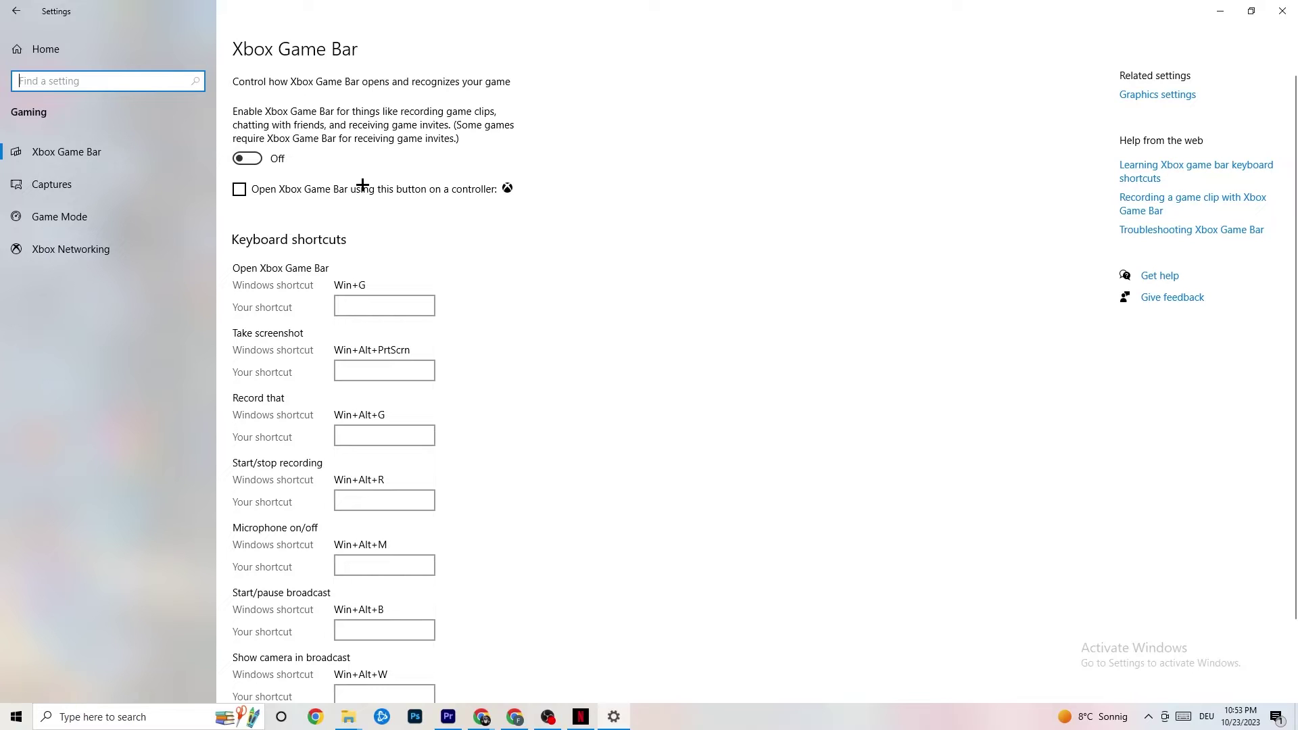
left_click(86, 177)
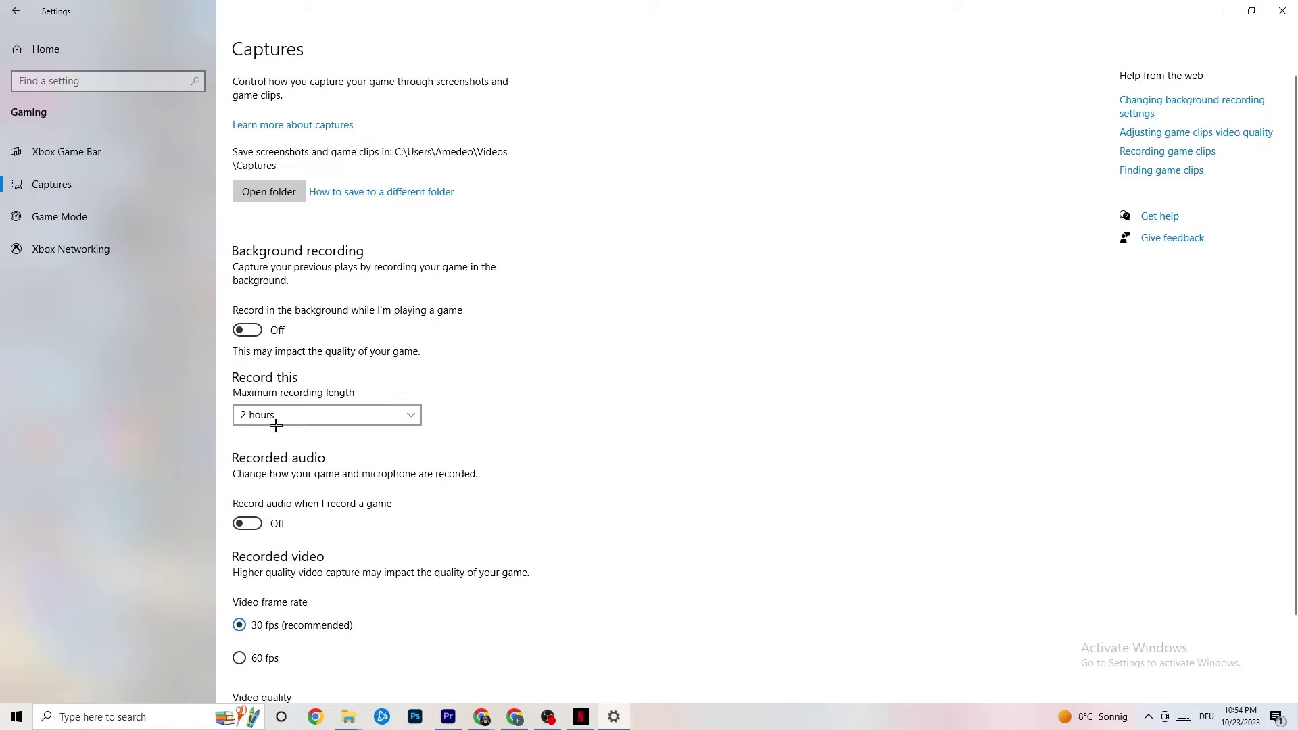
Confirm the Game Mode toggle is On, then close Settings
left_click(71, 215)
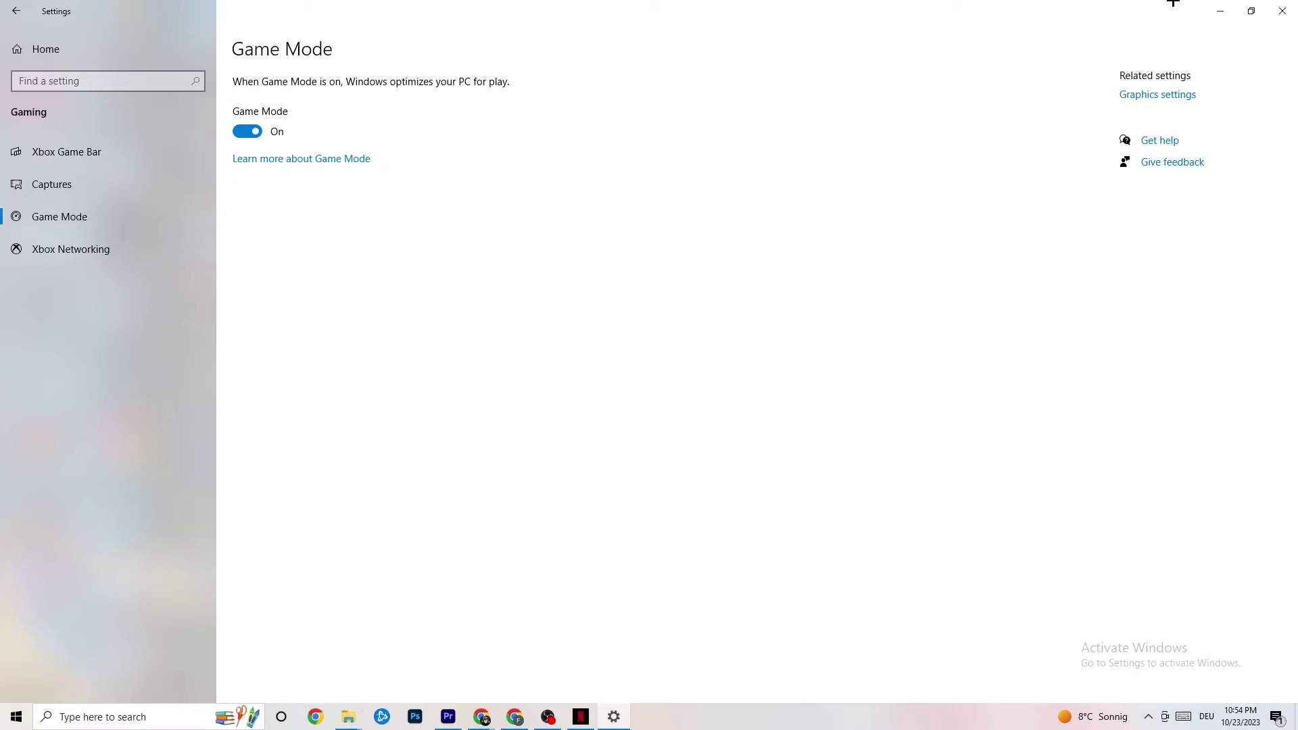
left_click(1282, 11)
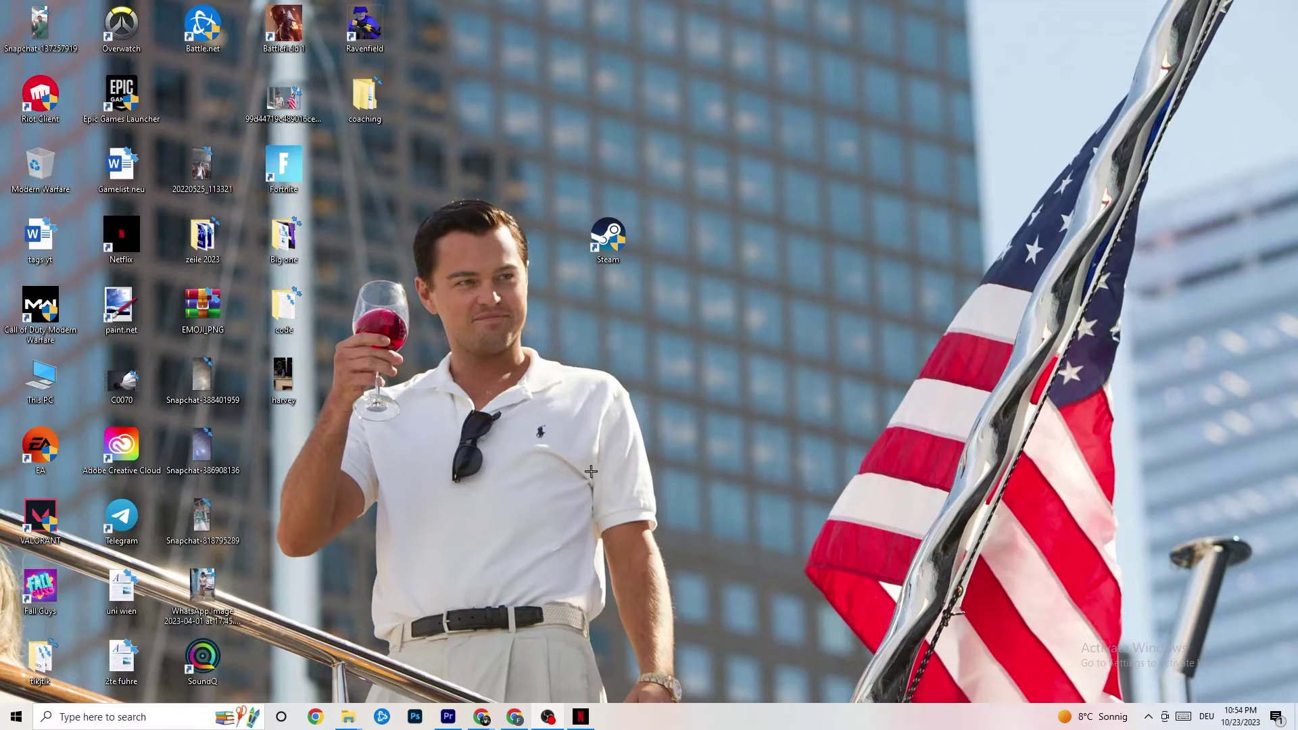
Open Task Manager from the taskbar and end the running Netflix app
right_click(664, 725)
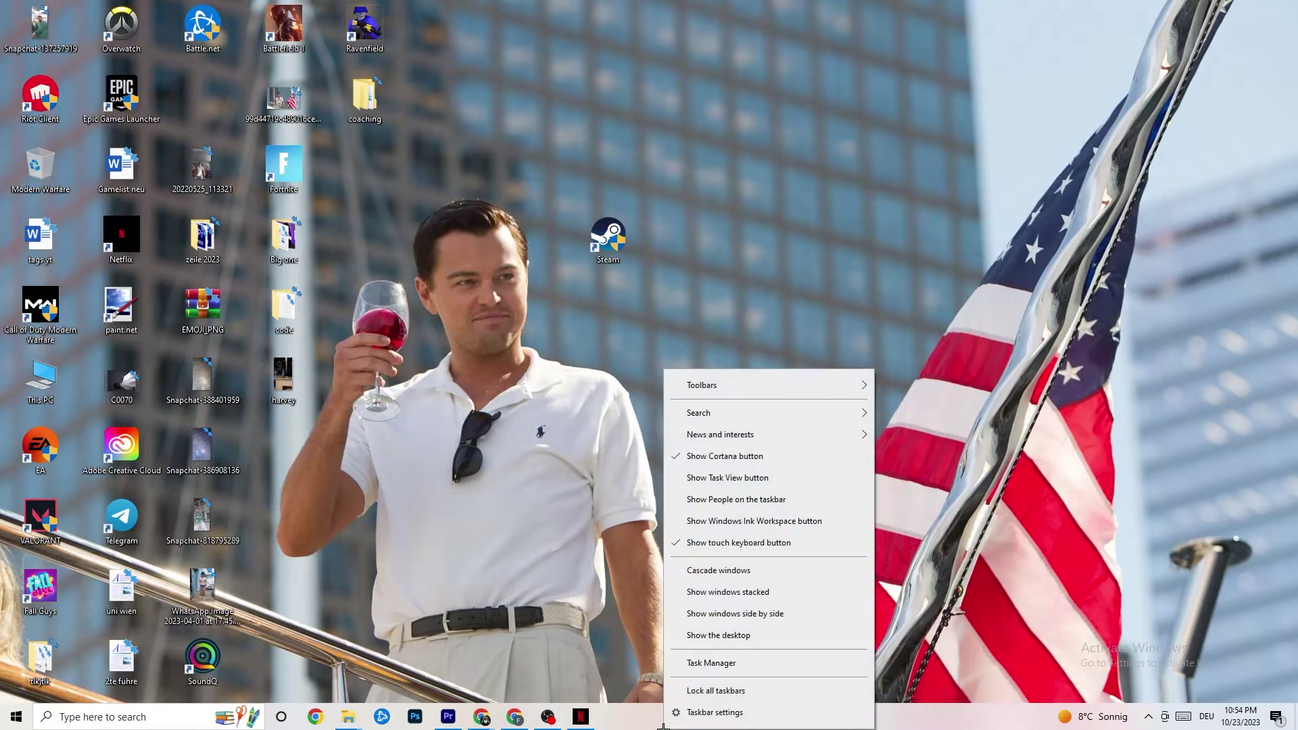
left_click(706, 663)
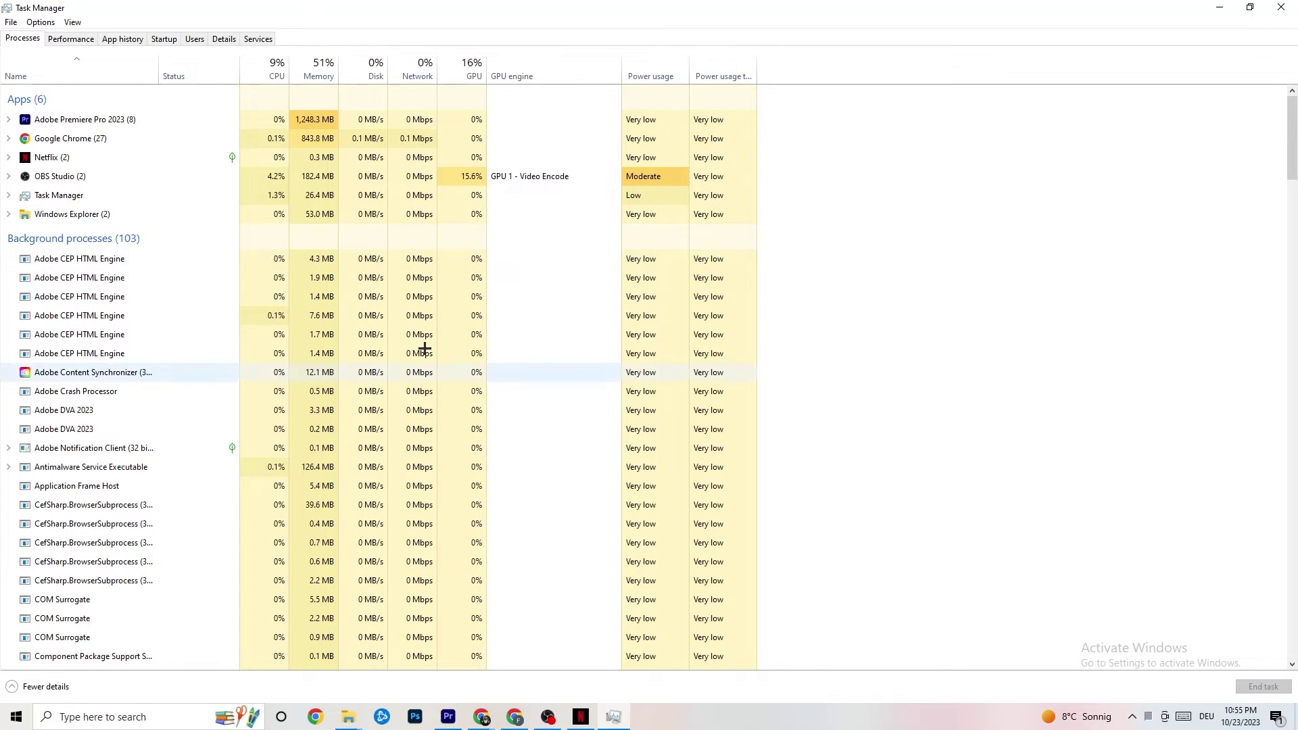
scroll(288, 506, "down", 3)
scroll(287, 505, "down", 4)
scroll(255, 440, "up", 7)
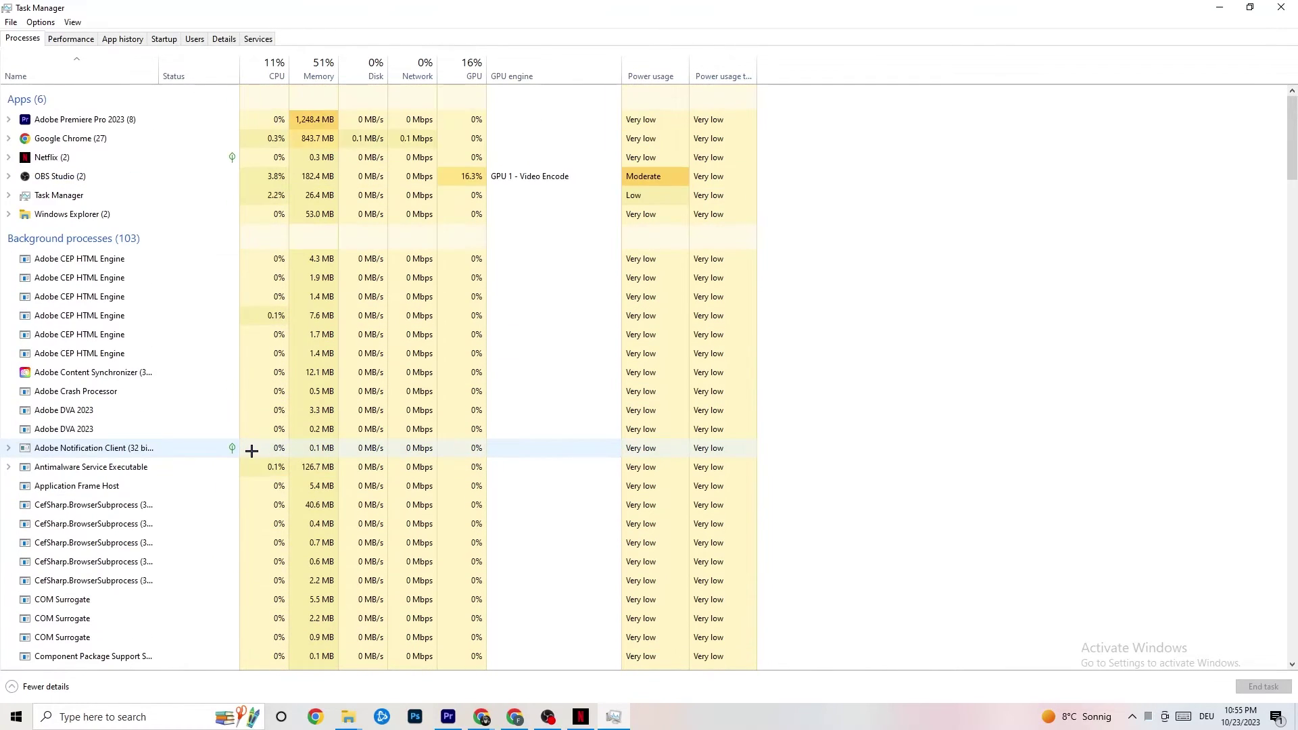
scroll(210, 396, "down", 3)
scroll(210, 396, "up", 3)
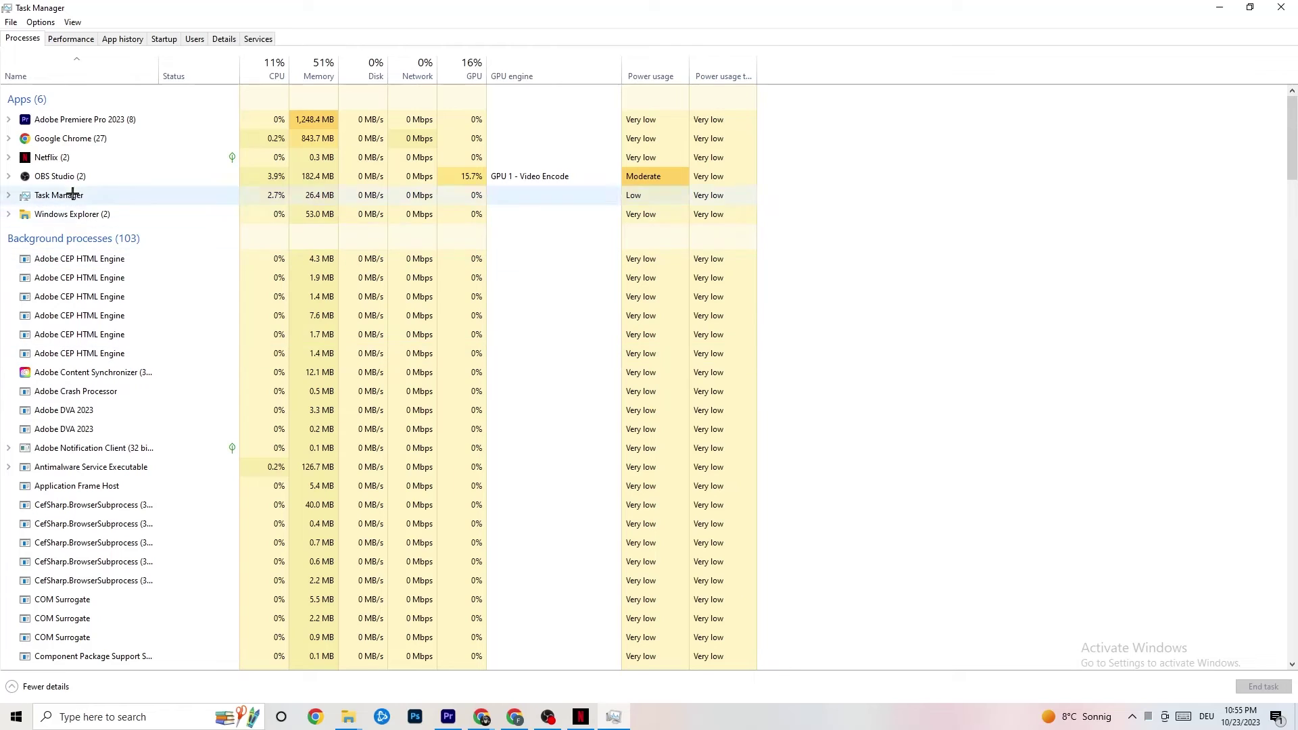
right_click(103, 159)
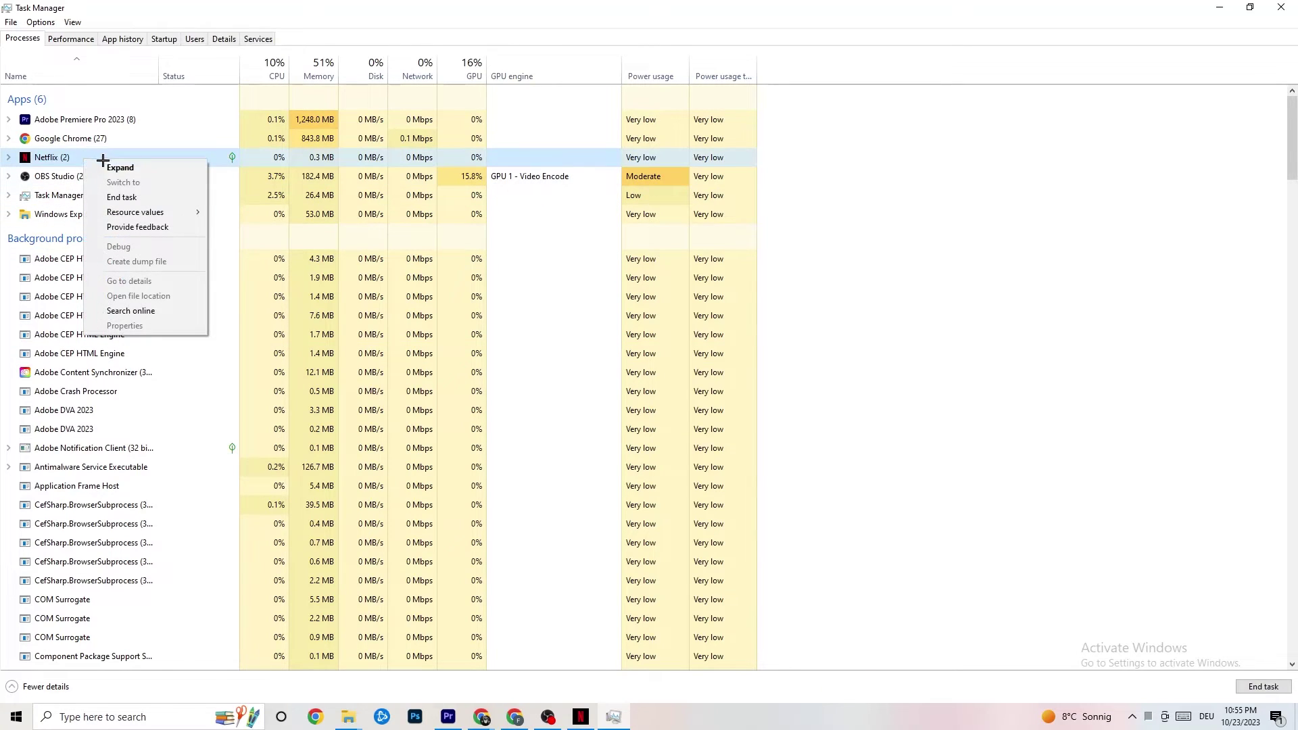
left_click(136, 197)
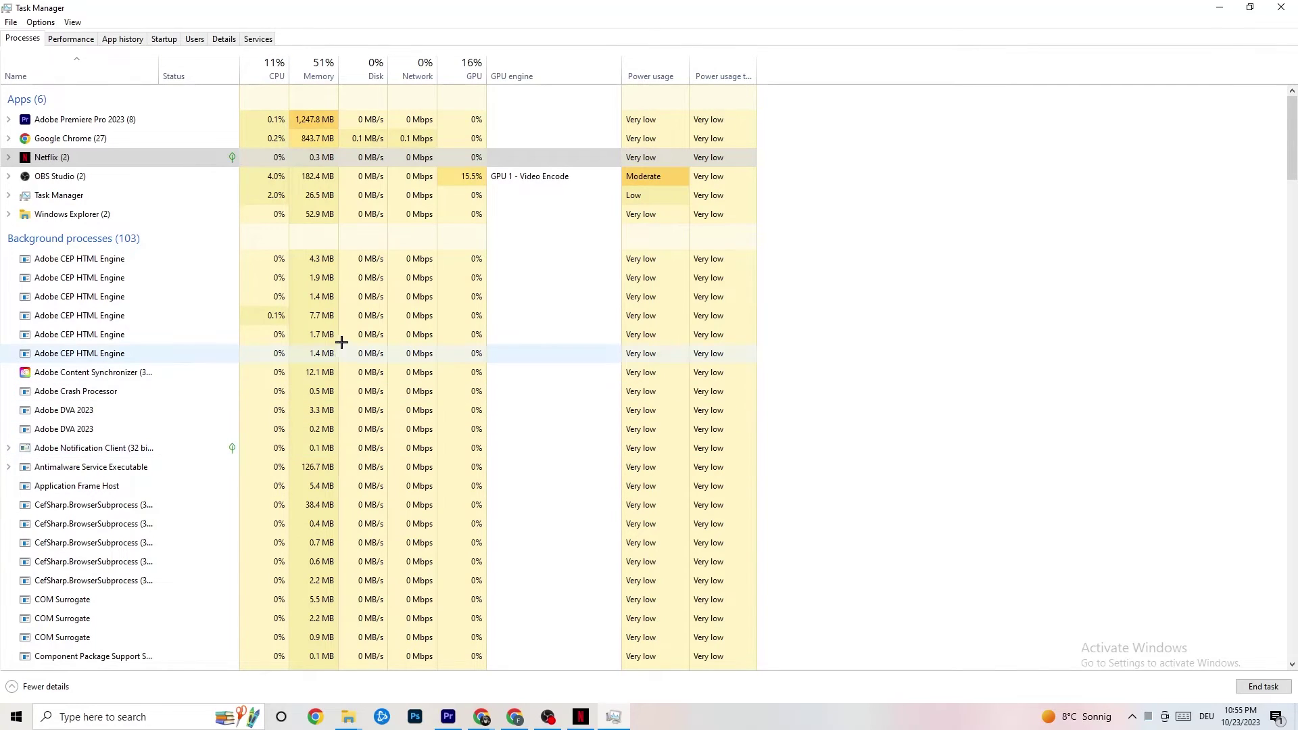
On the Details tab, check Adobe Premiere Pro's priority and leave it at Normal
left_click(218, 39)
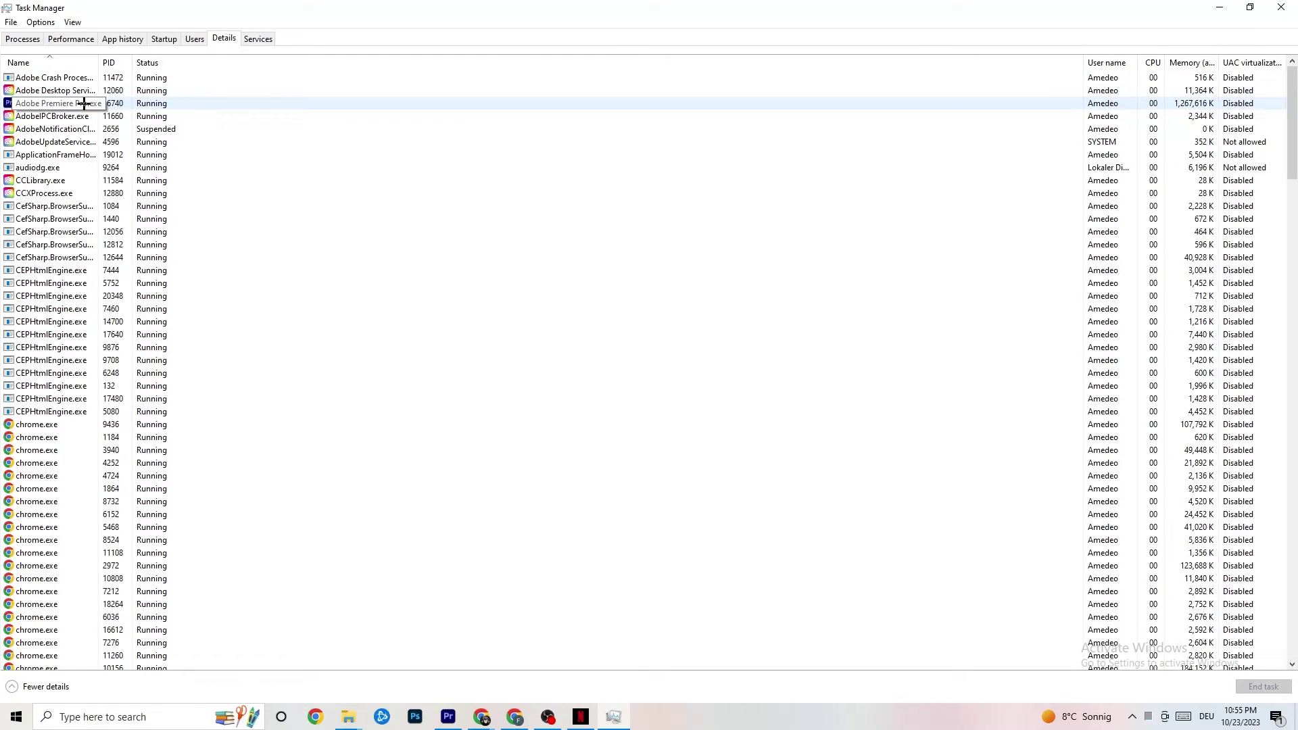
right_click(127, 106)
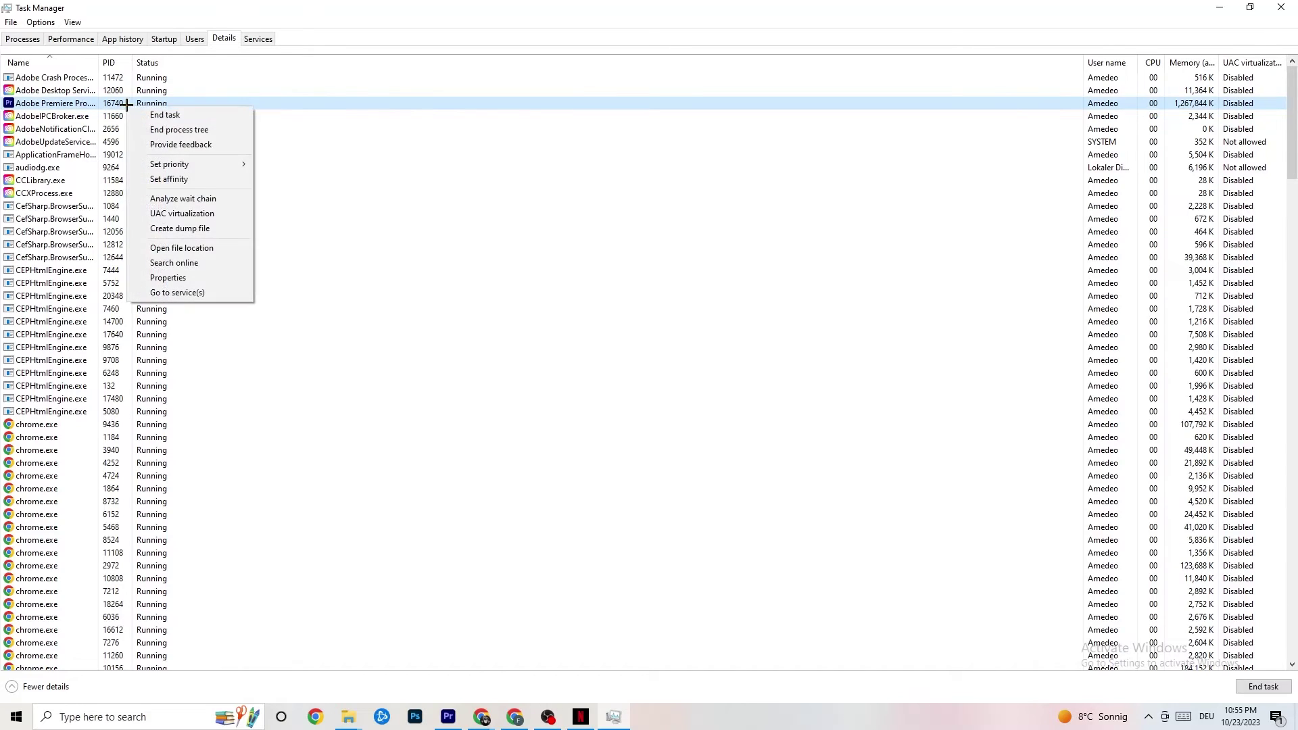
mouse_move(200, 164)
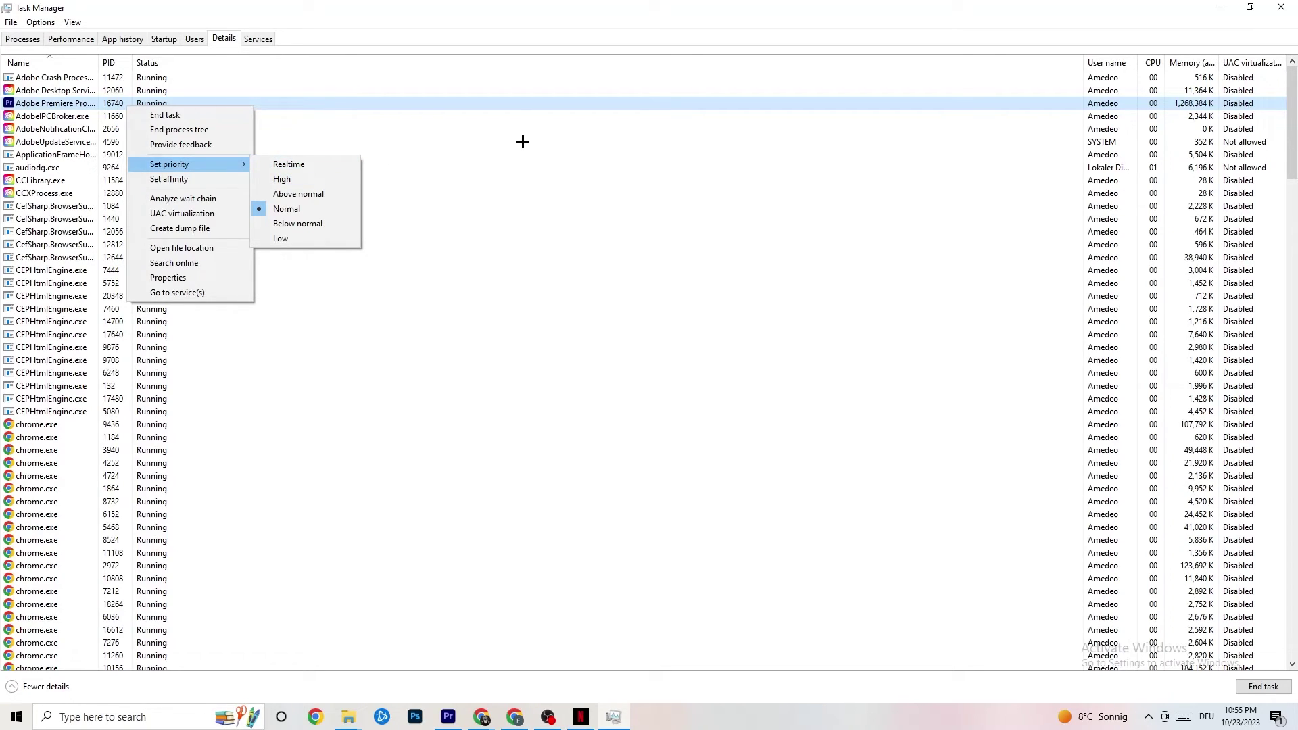
left_click(216, 165)
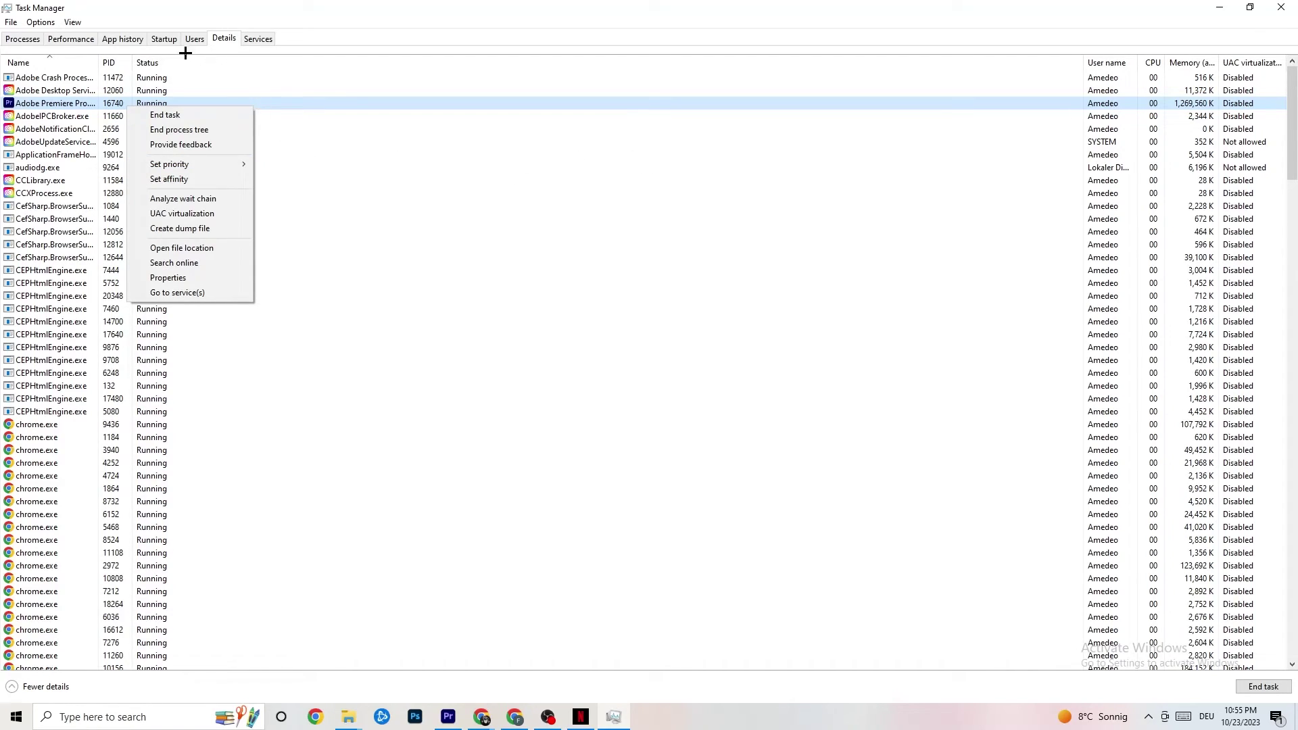
On the Startup tab, review the Google Drive and Pivot Software entries' enable options without changing them
left_click(163, 39)
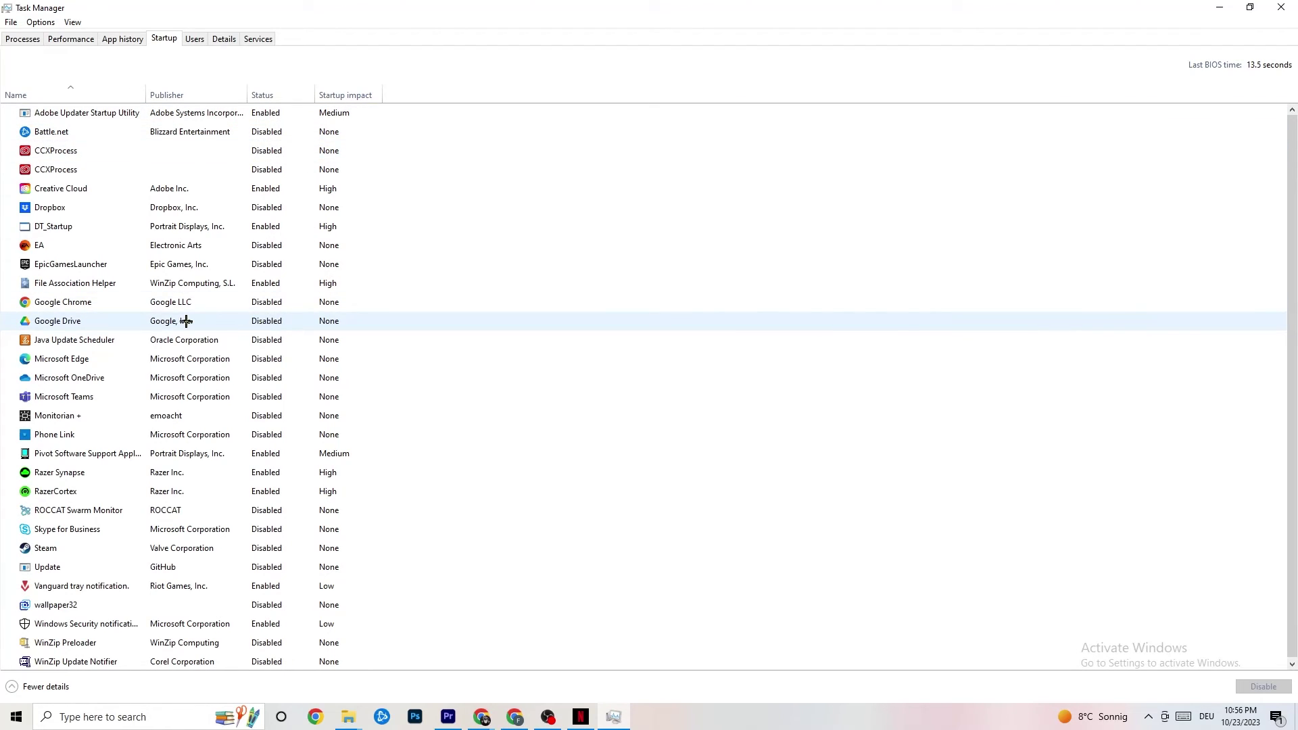
right_click(270, 321)
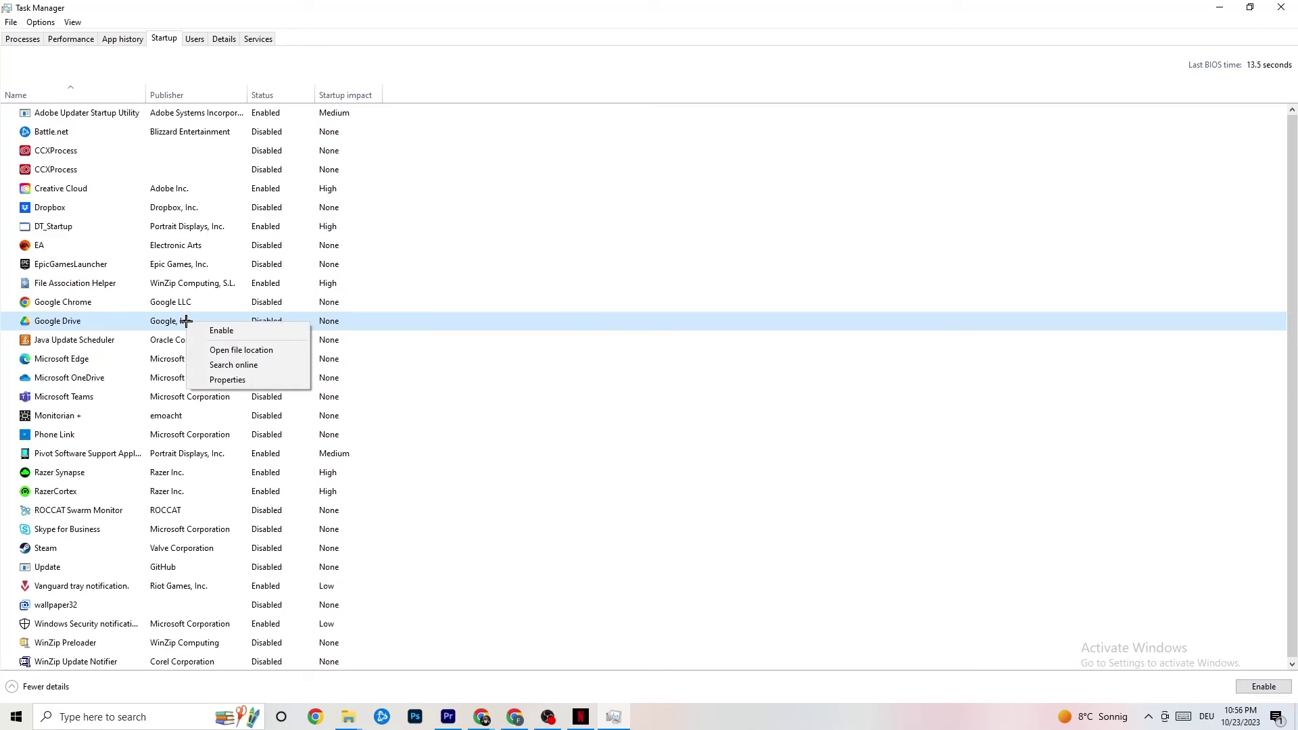
left_click(256, 454)
right_click(258, 457)
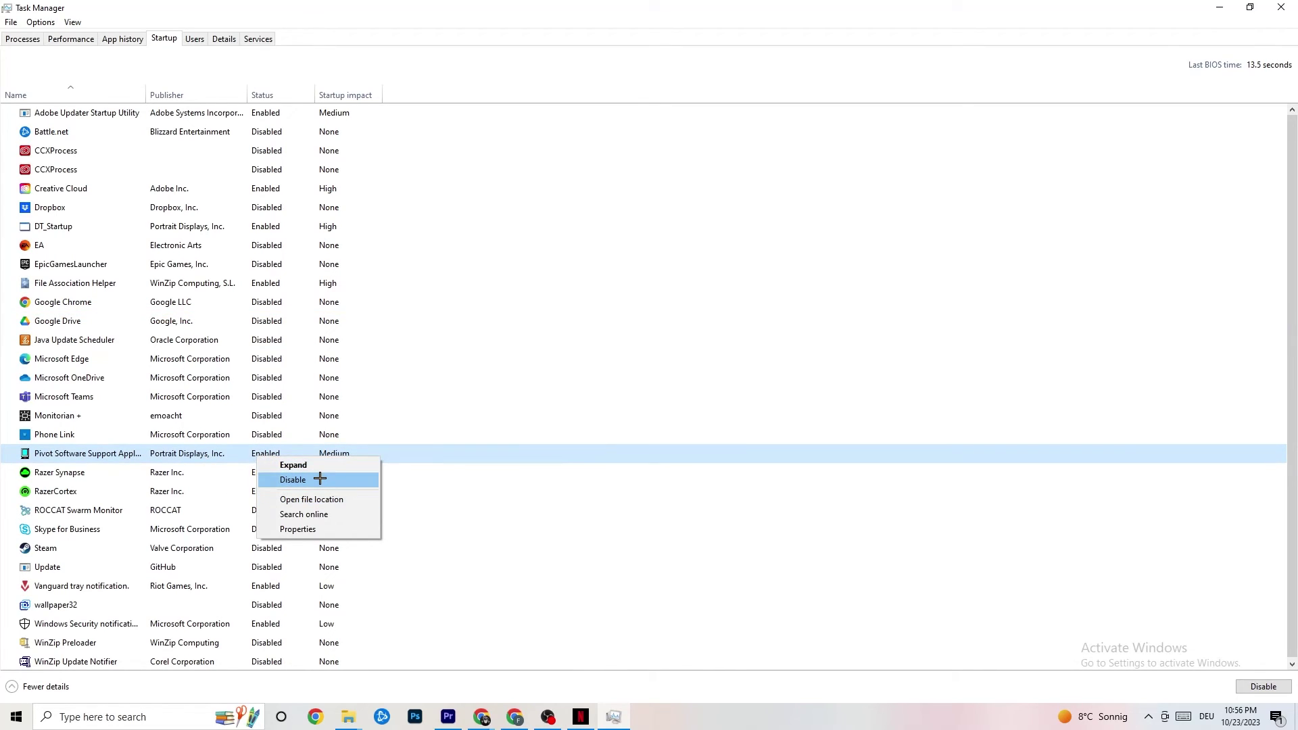
left_click(526, 21)
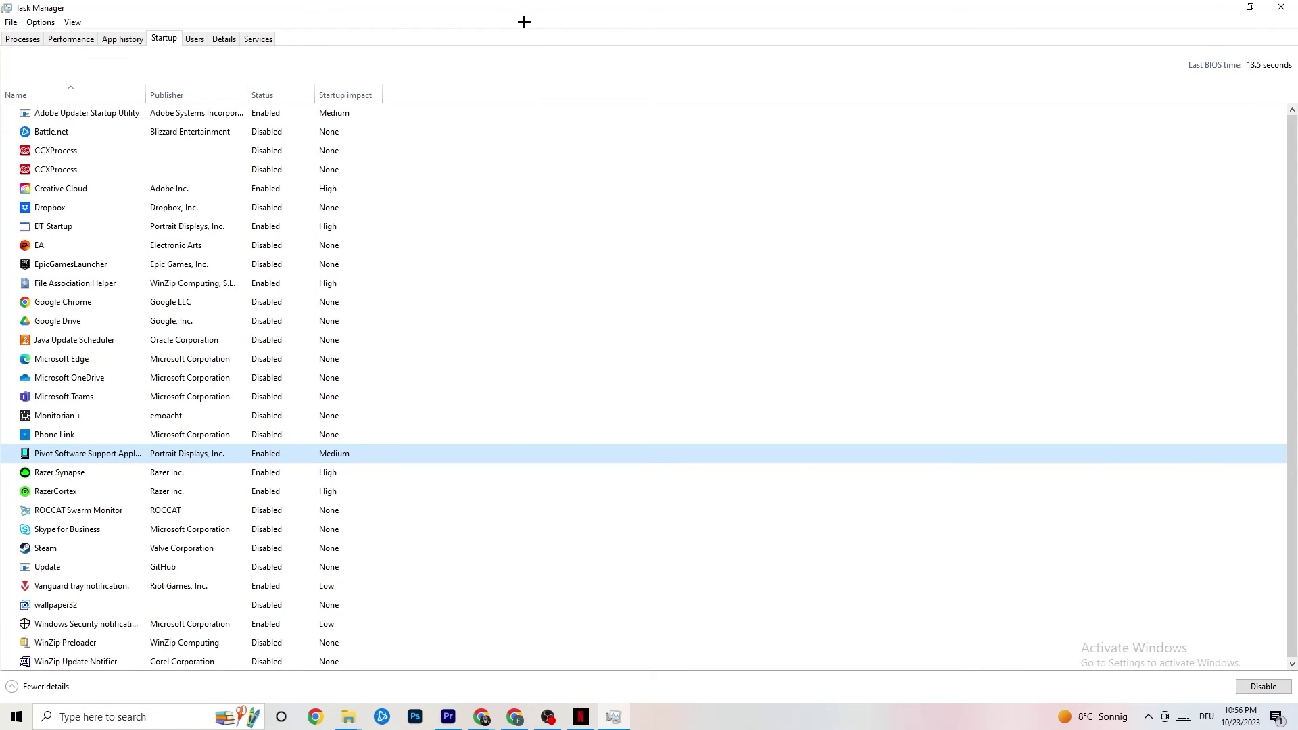